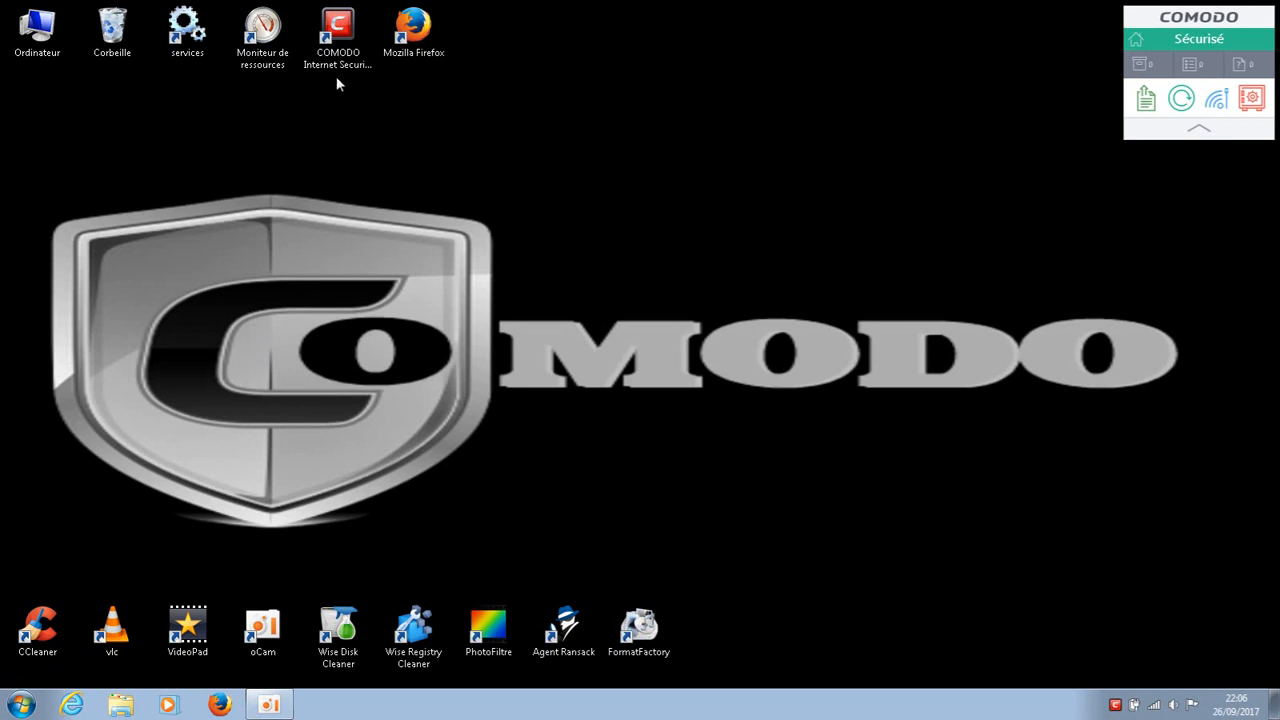
Empty the recycle bin, permanently deleting the old configuration file it contains.
{"action": "left_click", "coordinate": [334, 52]}
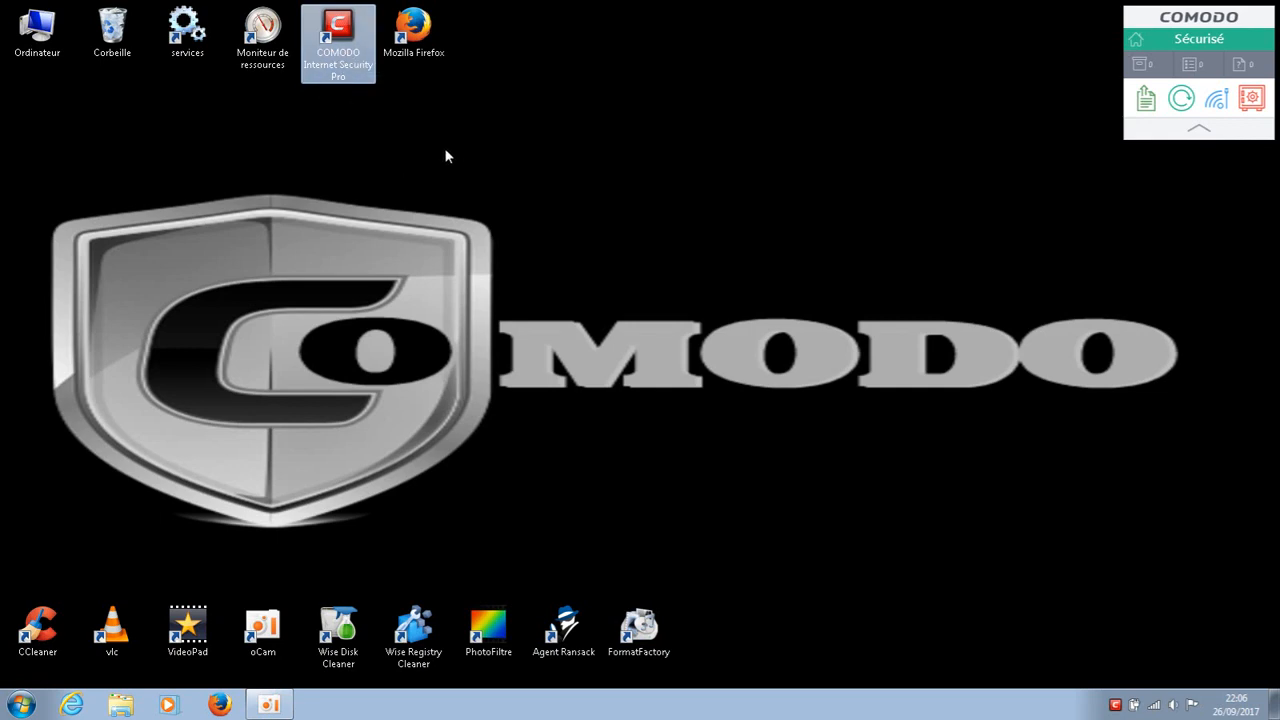
{"action": "right_click", "coordinate": [113, 34]}
{"action": "left_click", "coordinate": [167, 63]}
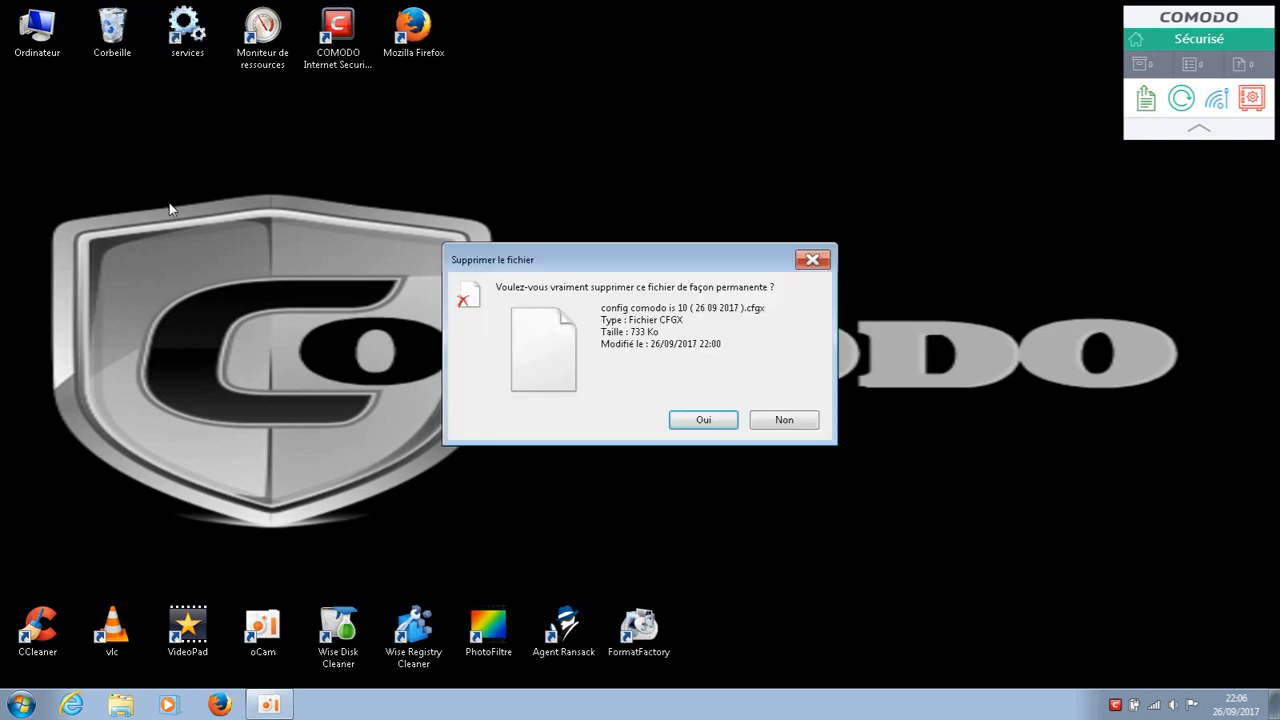
{"action": "left_click", "coordinate": [687, 422]}
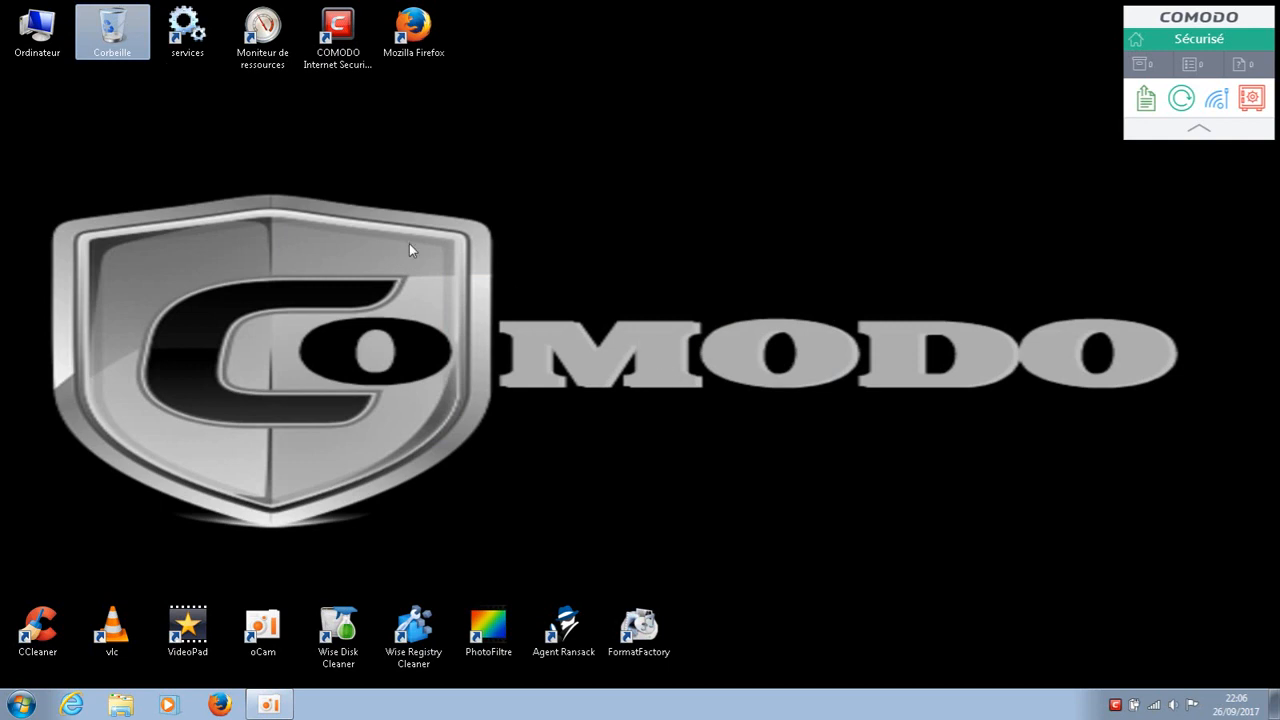
{"action": "left_click", "coordinate": [146, 115]}
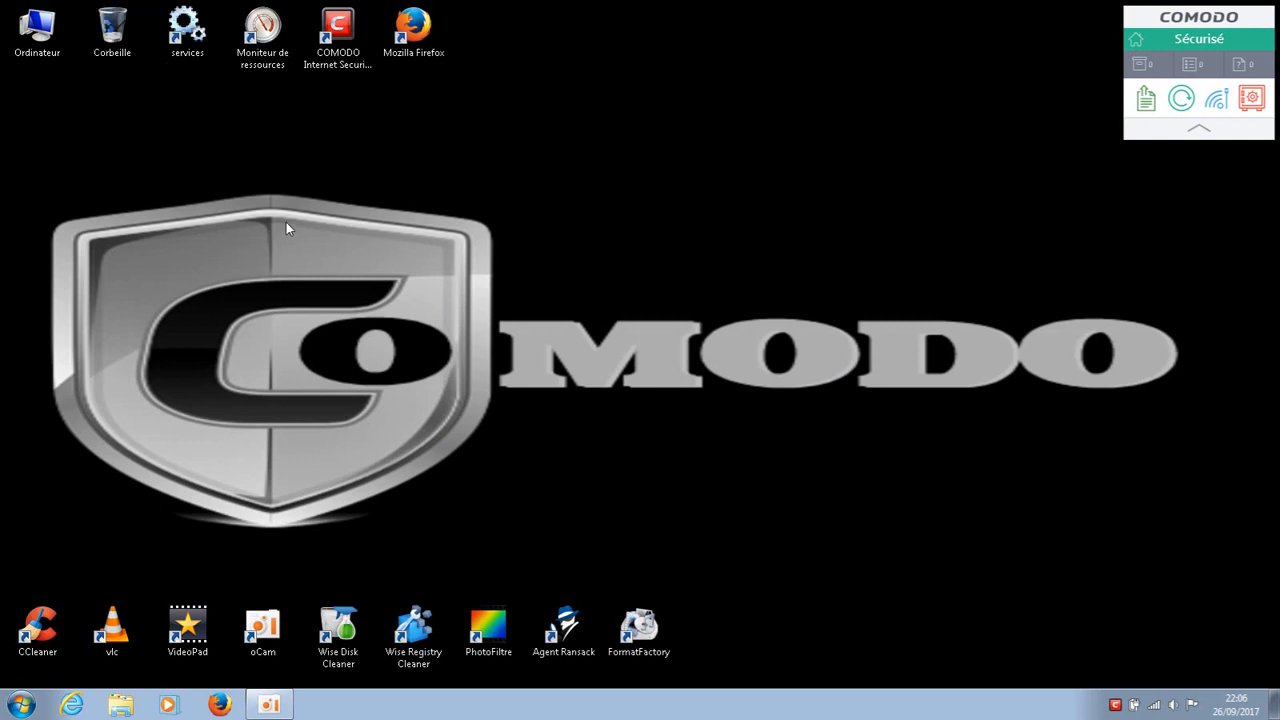
Launch COMODO Internet Security Pro and display the Configuration section of its advanced settings.
{"action": "left_click", "coordinate": [338, 32]}
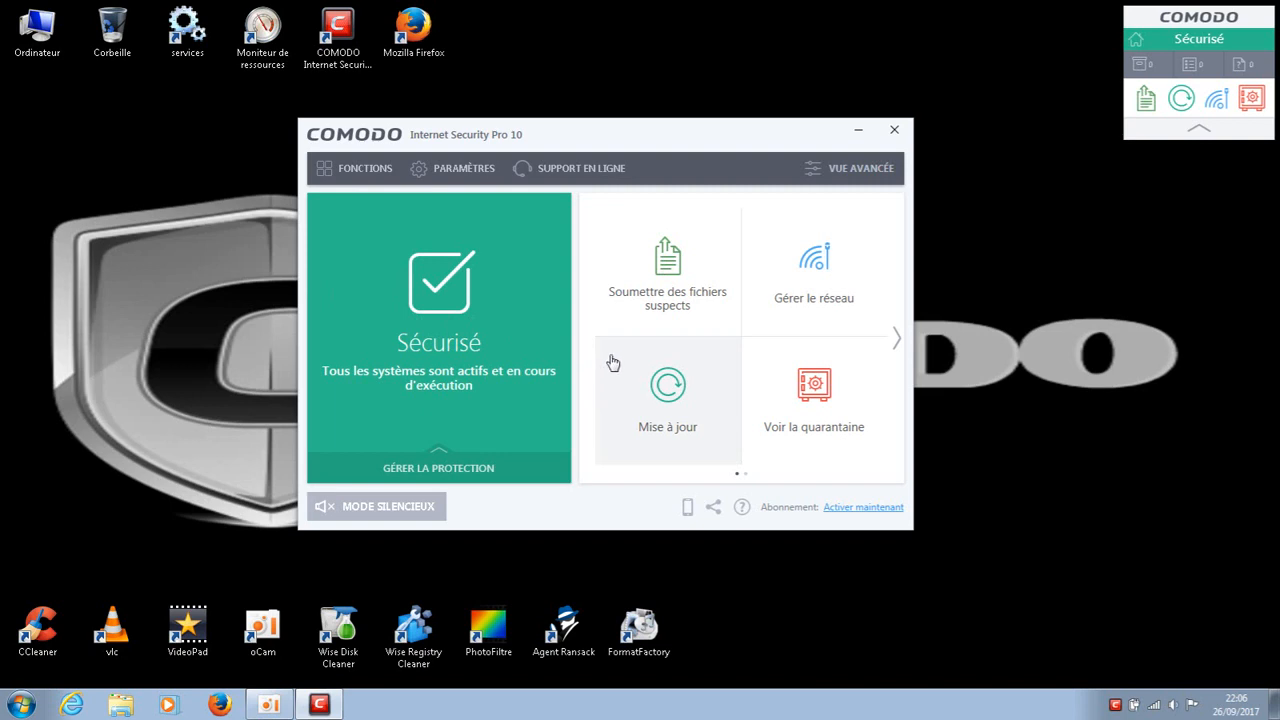
{"action": "left_click", "coordinate": [463, 175]}
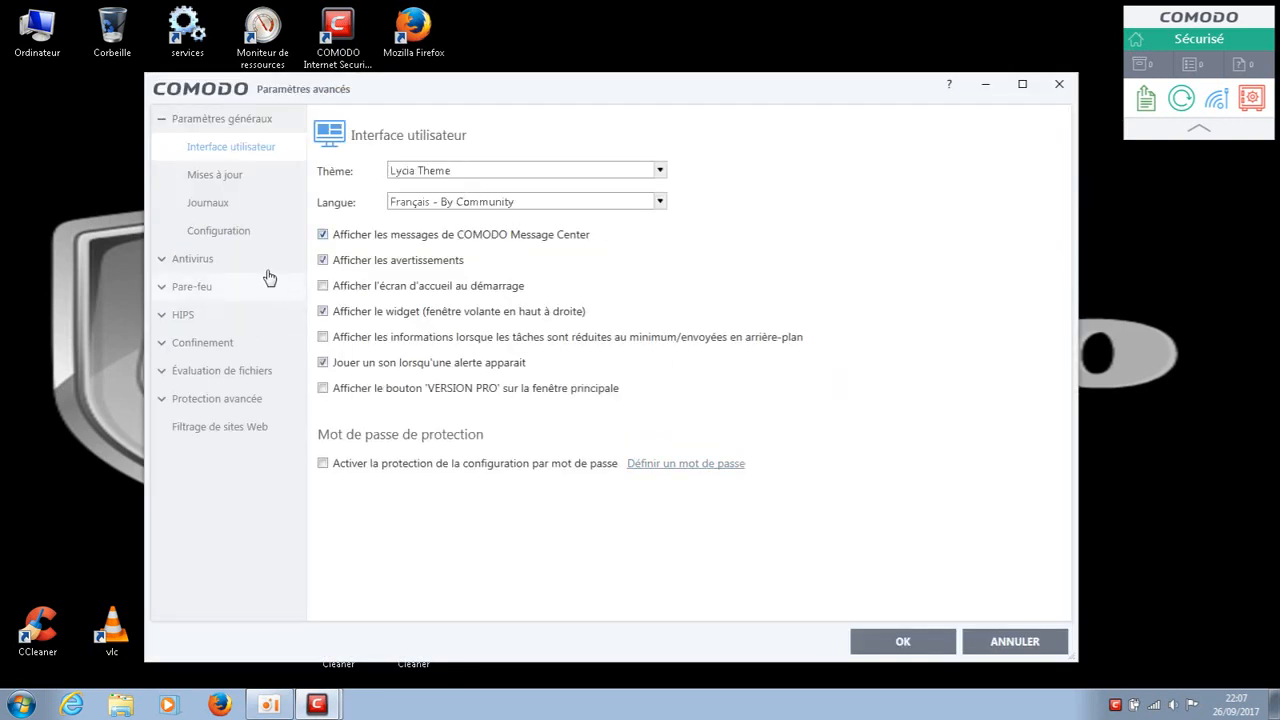
{"action": "left_click", "coordinate": [237, 232]}
{"action": "left_click", "coordinate": [160, 119]}
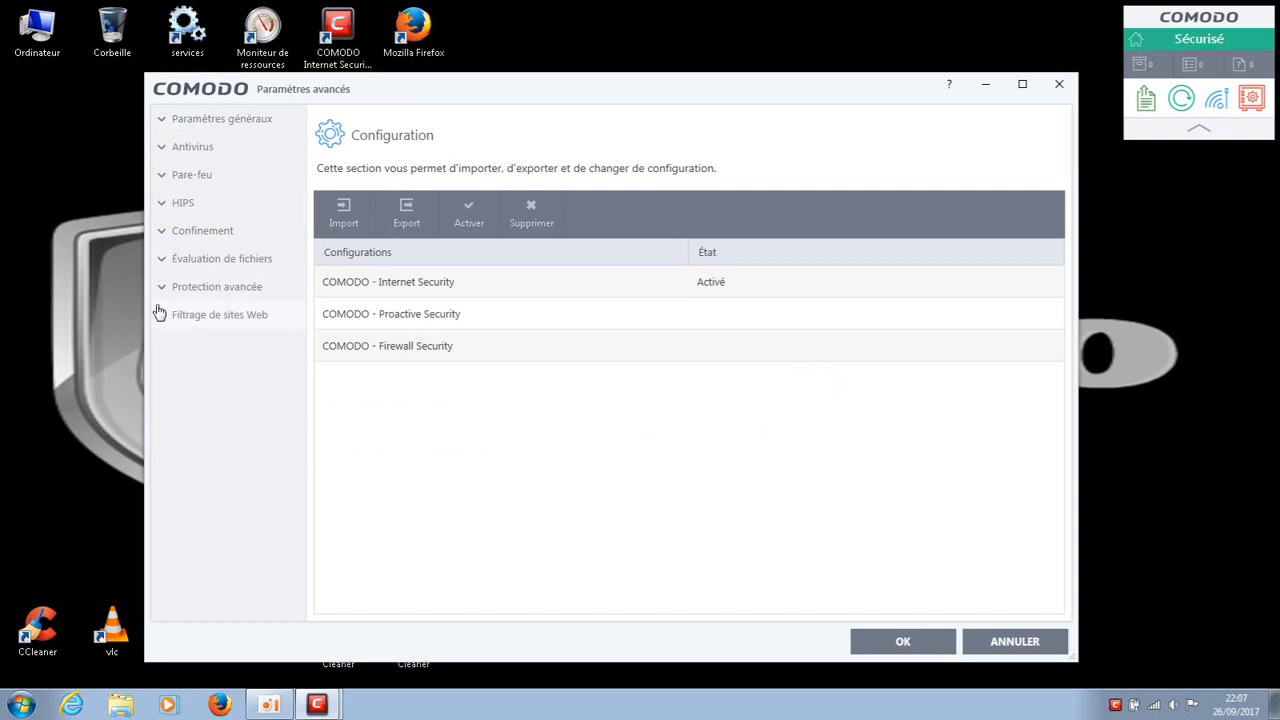
{"action": "left_click", "coordinate": [162, 121]}
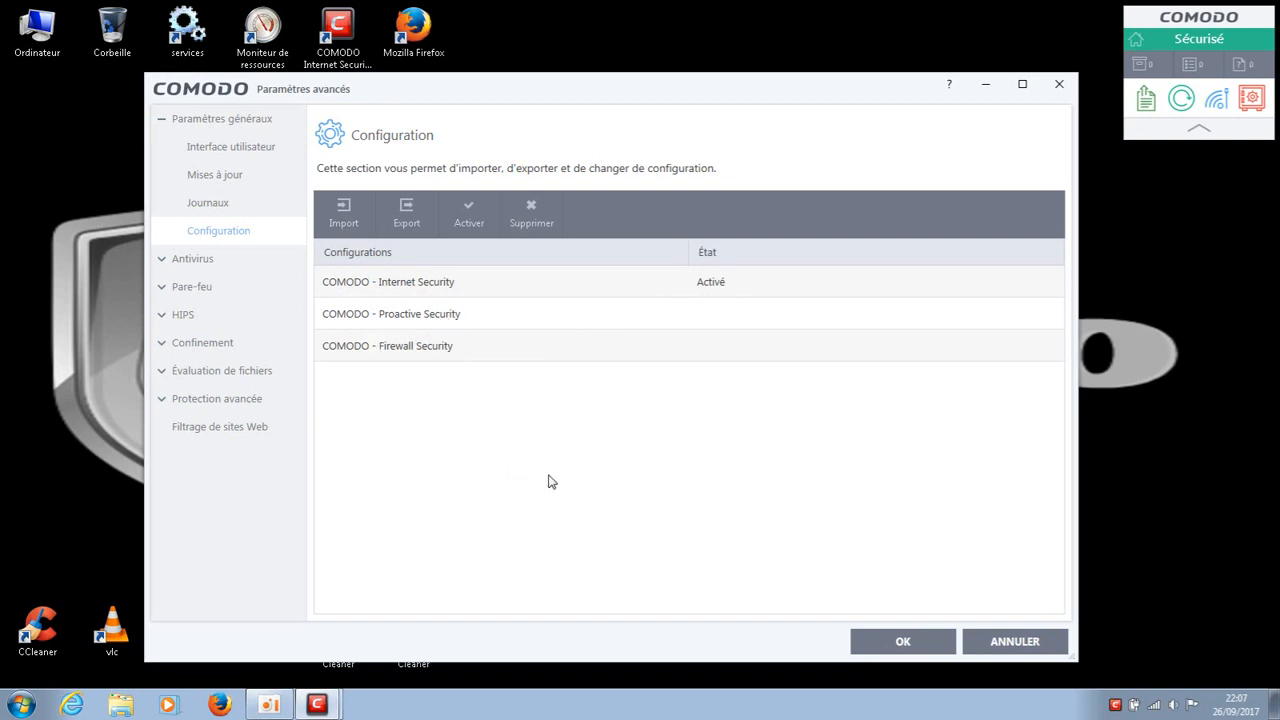
{"action": "left_click_drag", "start_coordinate": [639, 100], "coordinate": [618, 364]}
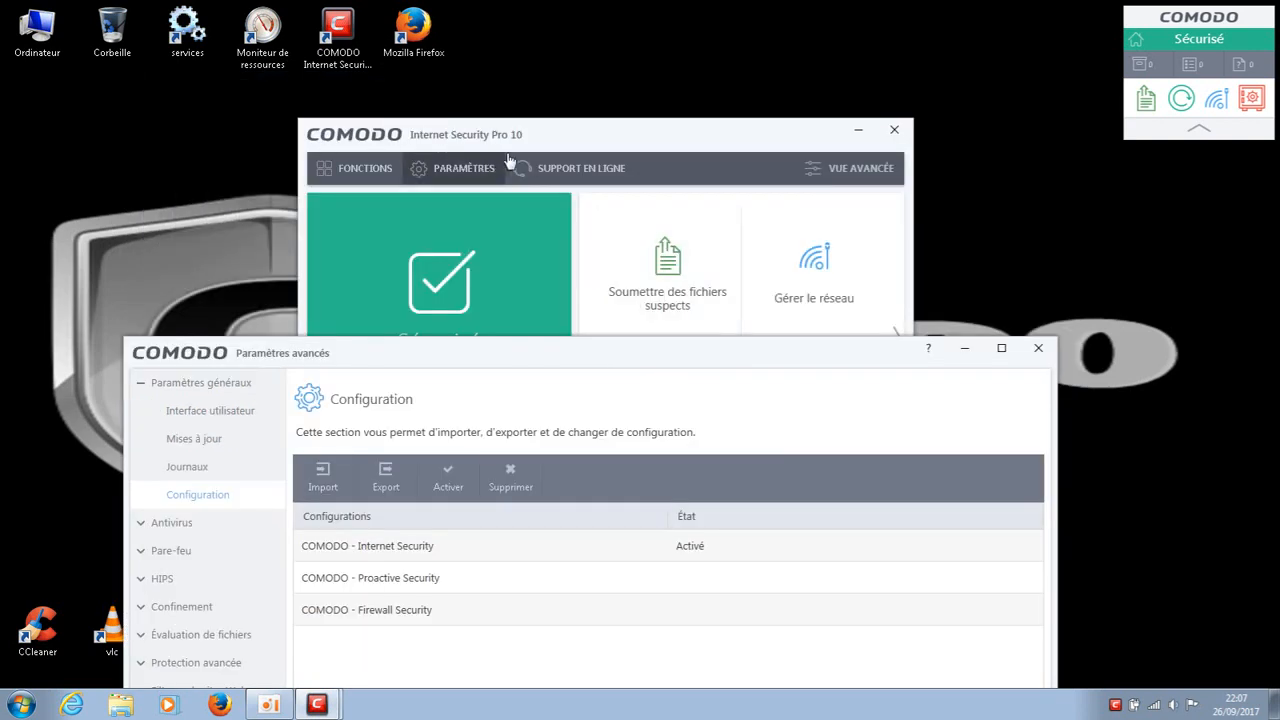
{"action": "left_click_drag", "start_coordinate": [543, 357], "coordinate": [549, 76]}
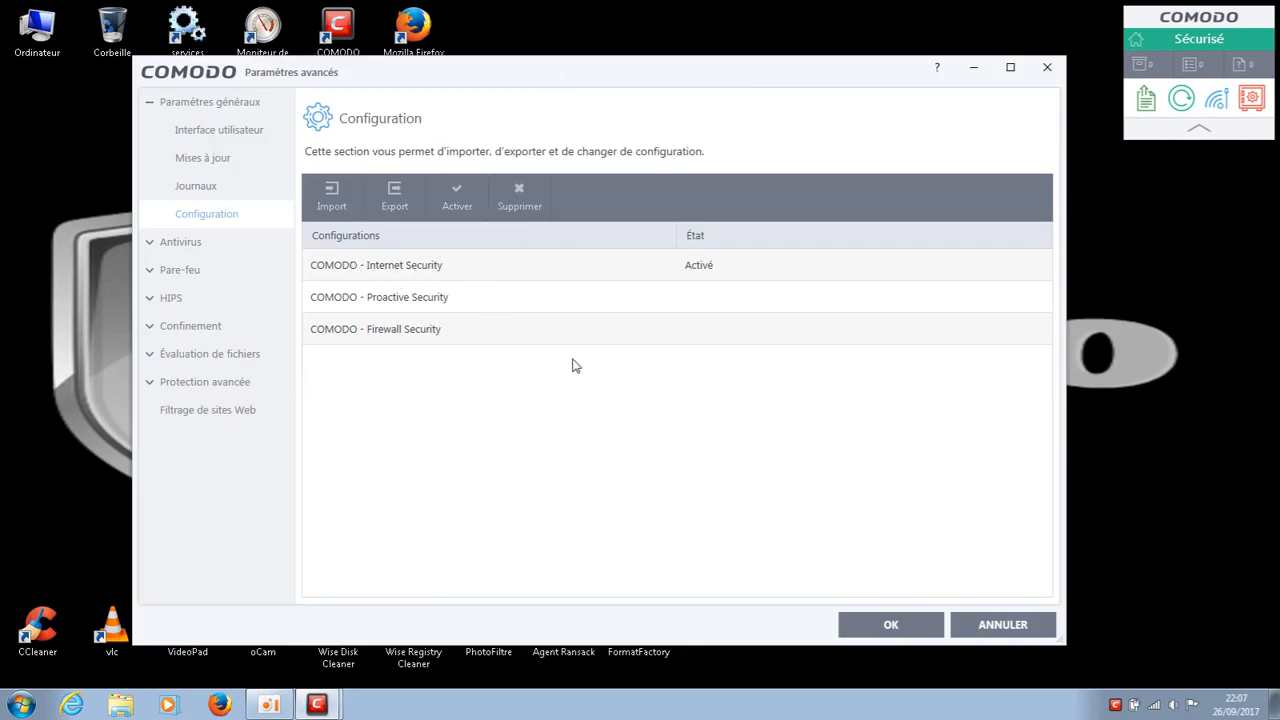
Start exporting the COMODO - Internet Security configuration, saving its current changes first, and enlarge the export path window.
{"action": "left_click", "coordinate": [417, 265]}
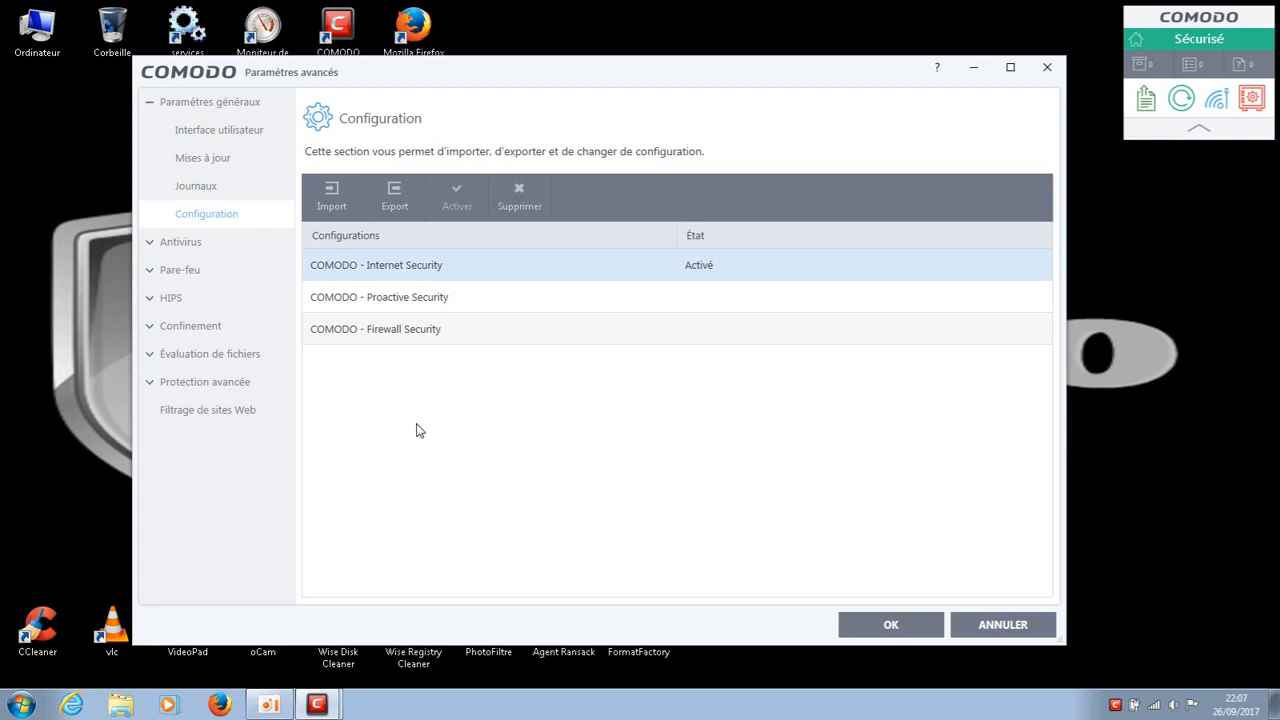
{"action": "right_click", "coordinate": [381, 268]}
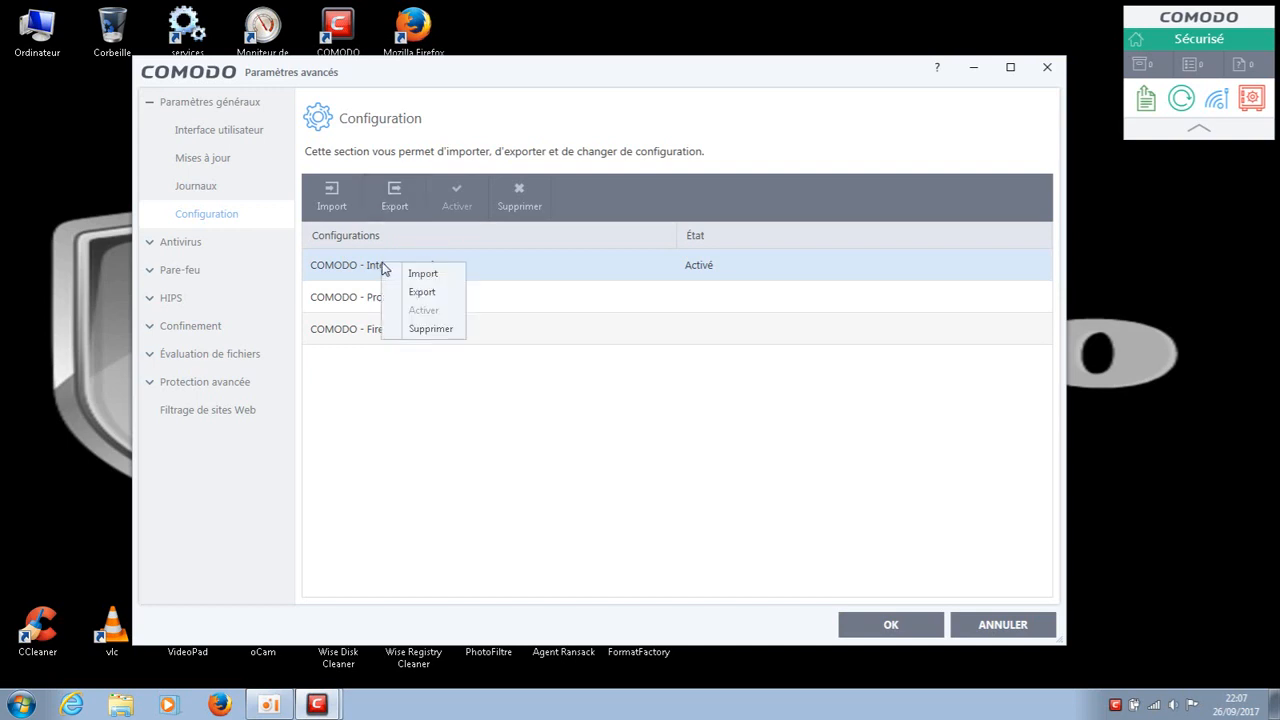
{"action": "left_click", "coordinate": [423, 295]}
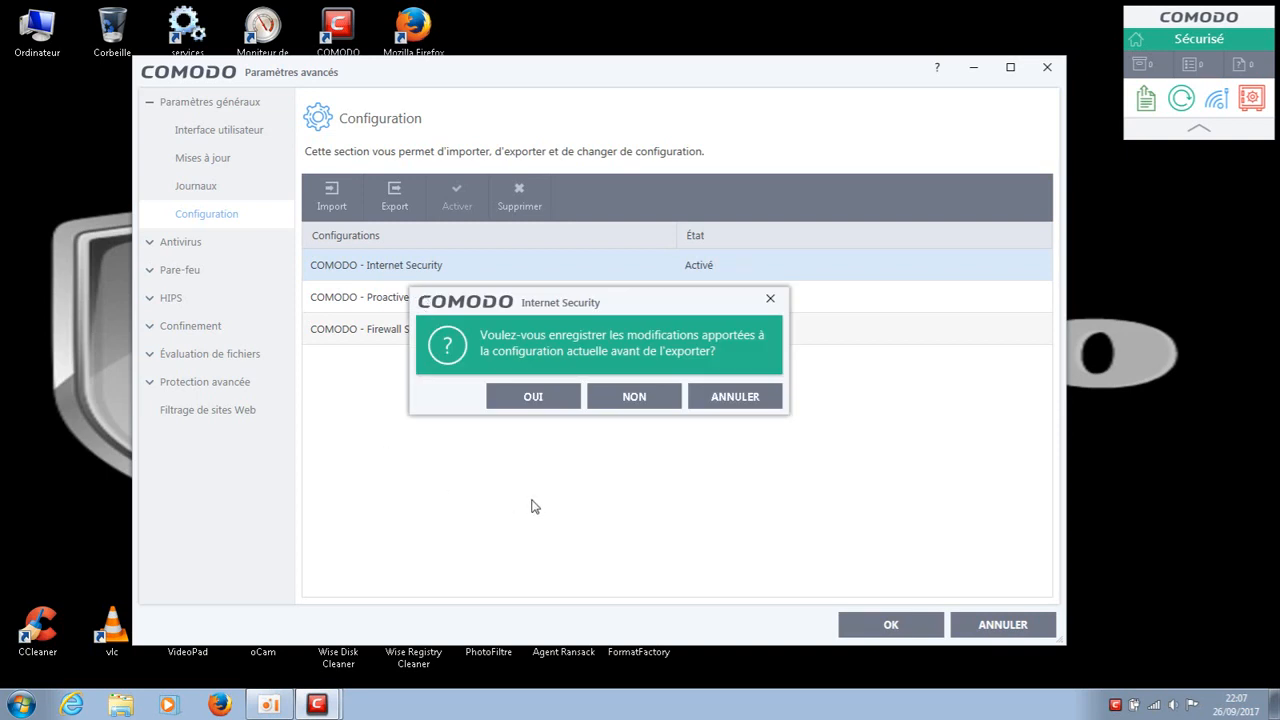
{"action": "left_click", "coordinate": [530, 396]}
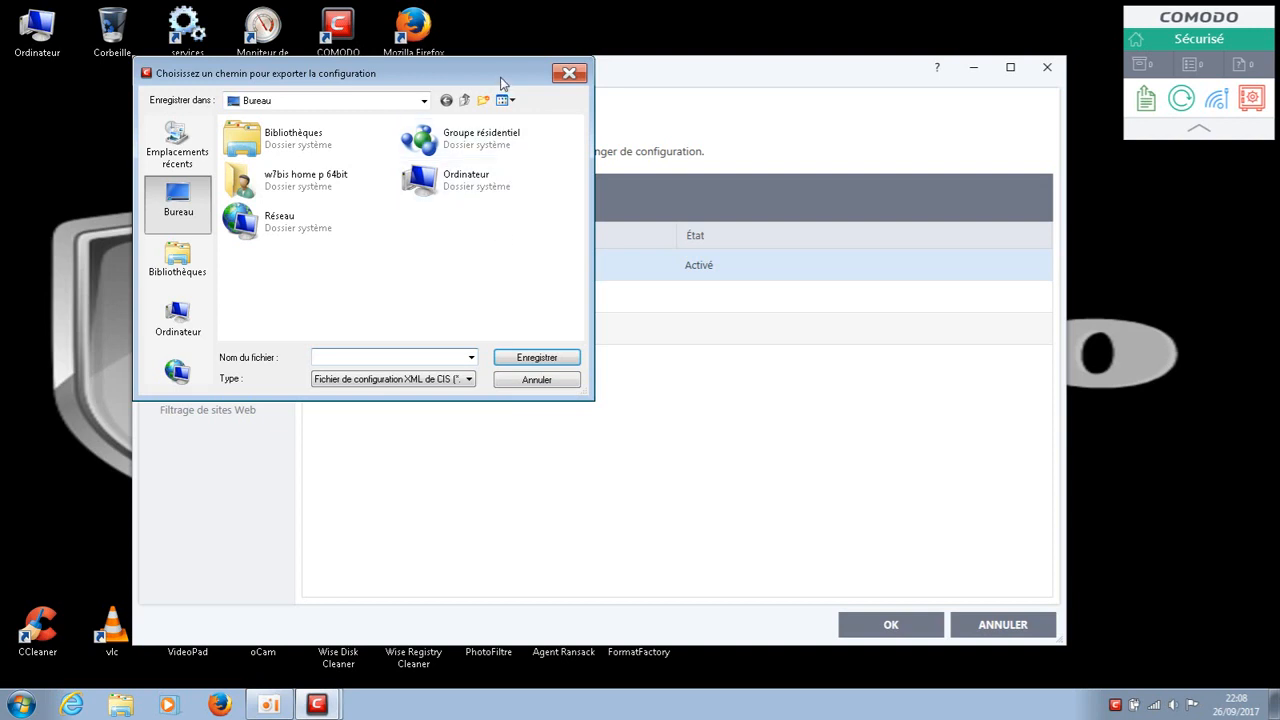
{"action": "left_click_drag", "start_coordinate": [501, 74], "coordinate": [680, 132]}
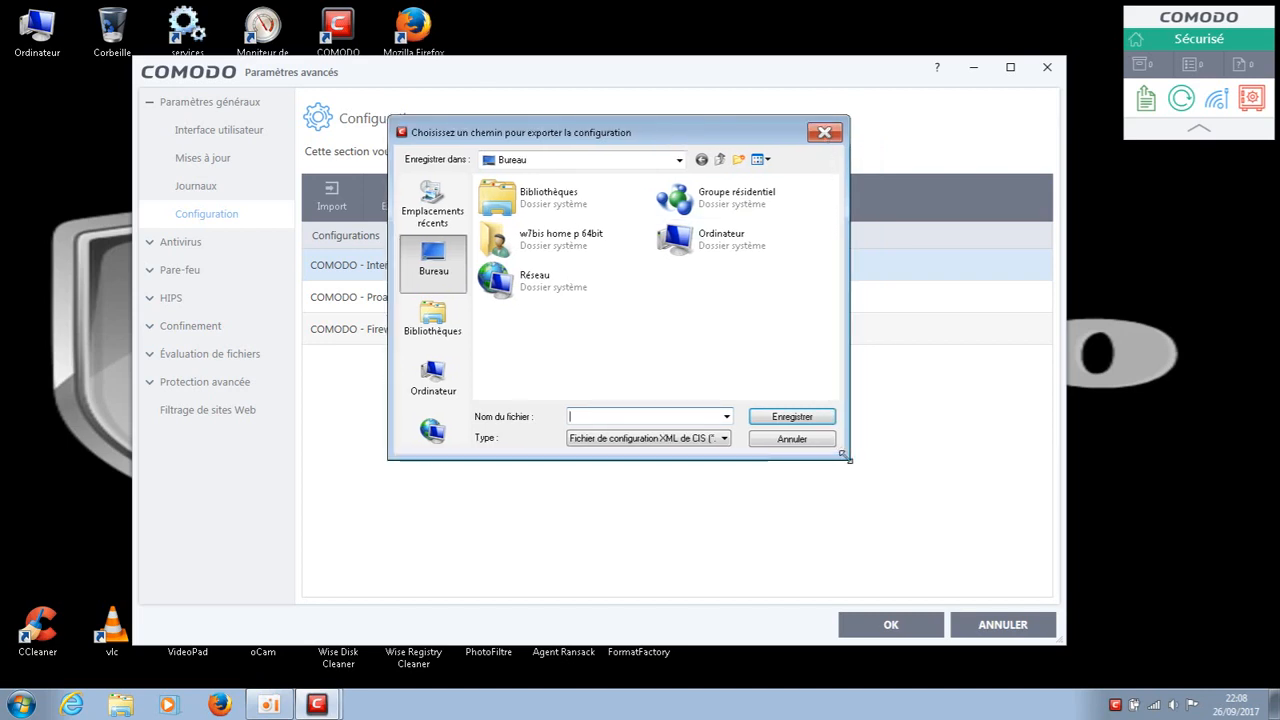
{"action": "left_click_drag", "start_coordinate": [840, 462], "coordinate": [1138, 659]}
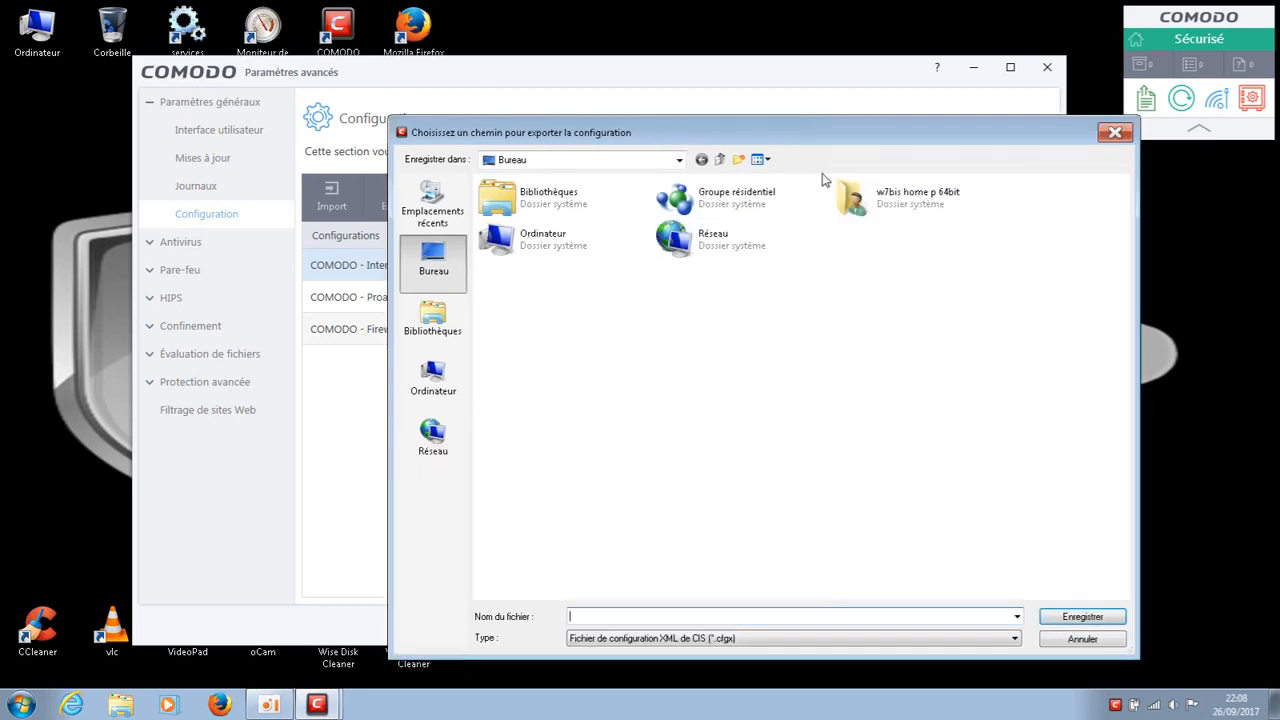
{"action": "left_click_drag", "start_coordinate": [777, 140], "coordinate": [672, 82]}
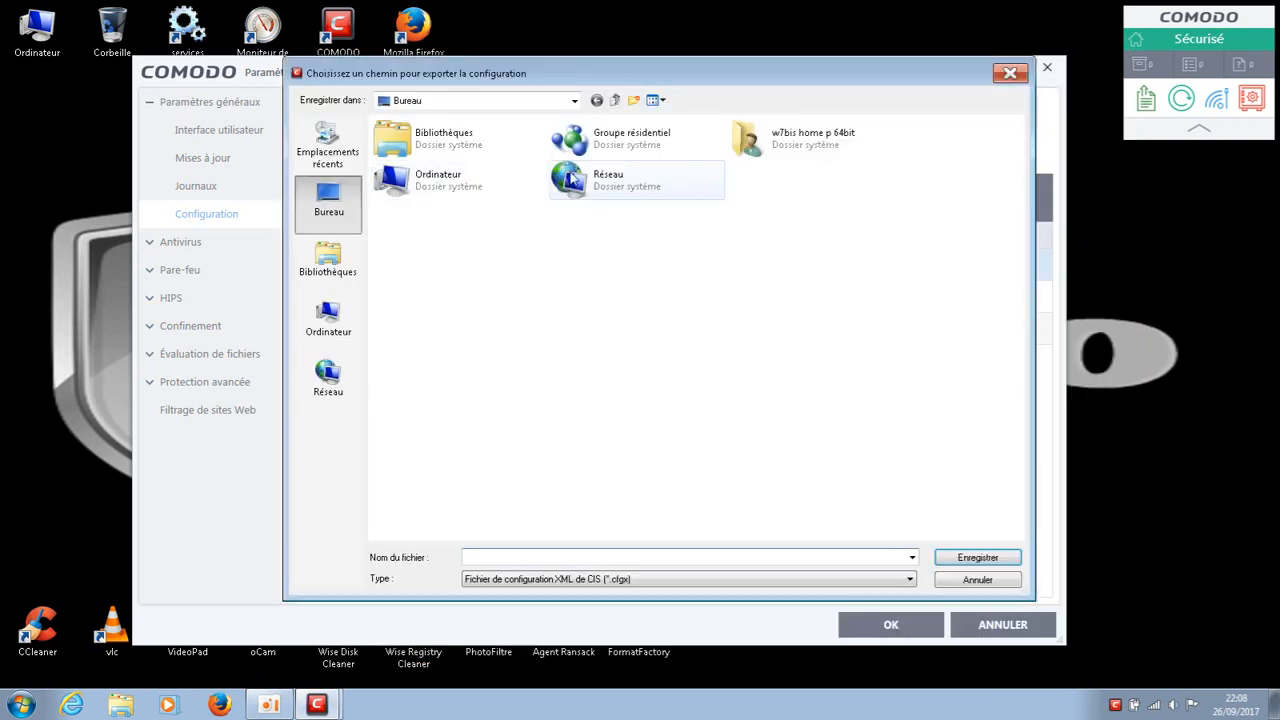
Examine the available save locations for the exported configuration, staying on Bureau.
{"action": "left_click", "coordinate": [575, 101]}
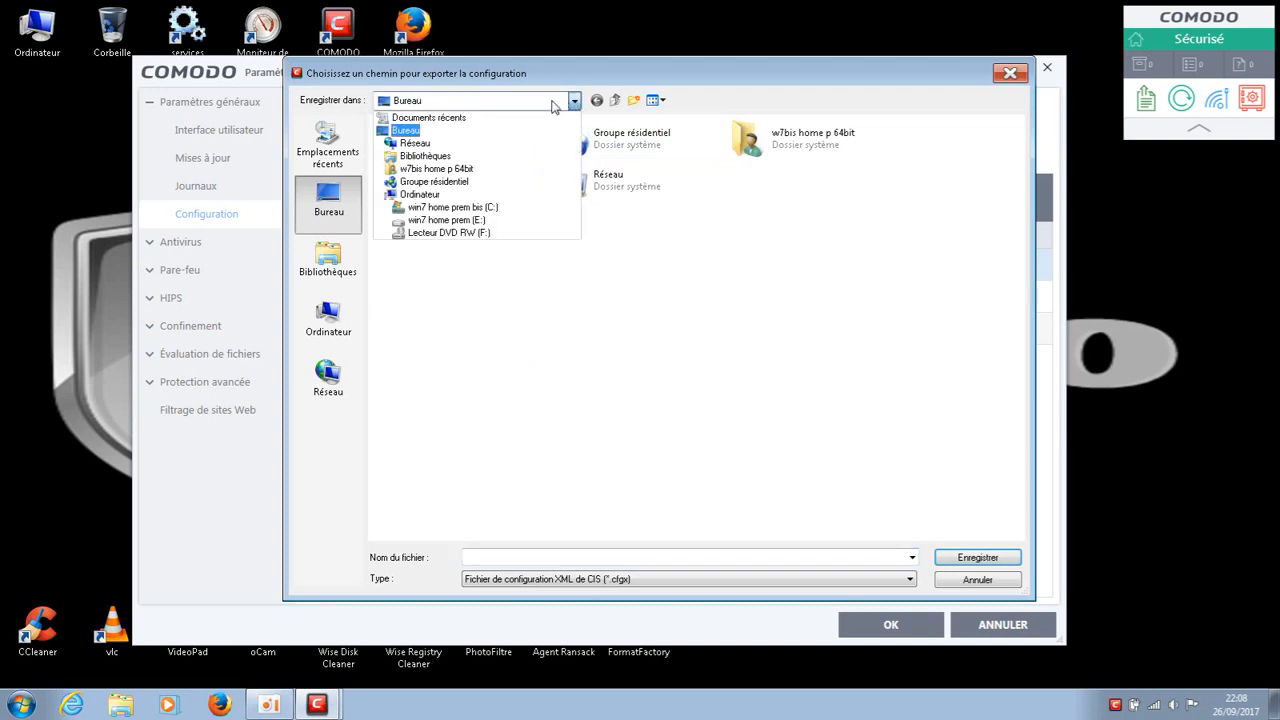
{"action": "left_click", "coordinate": [650, 344]}
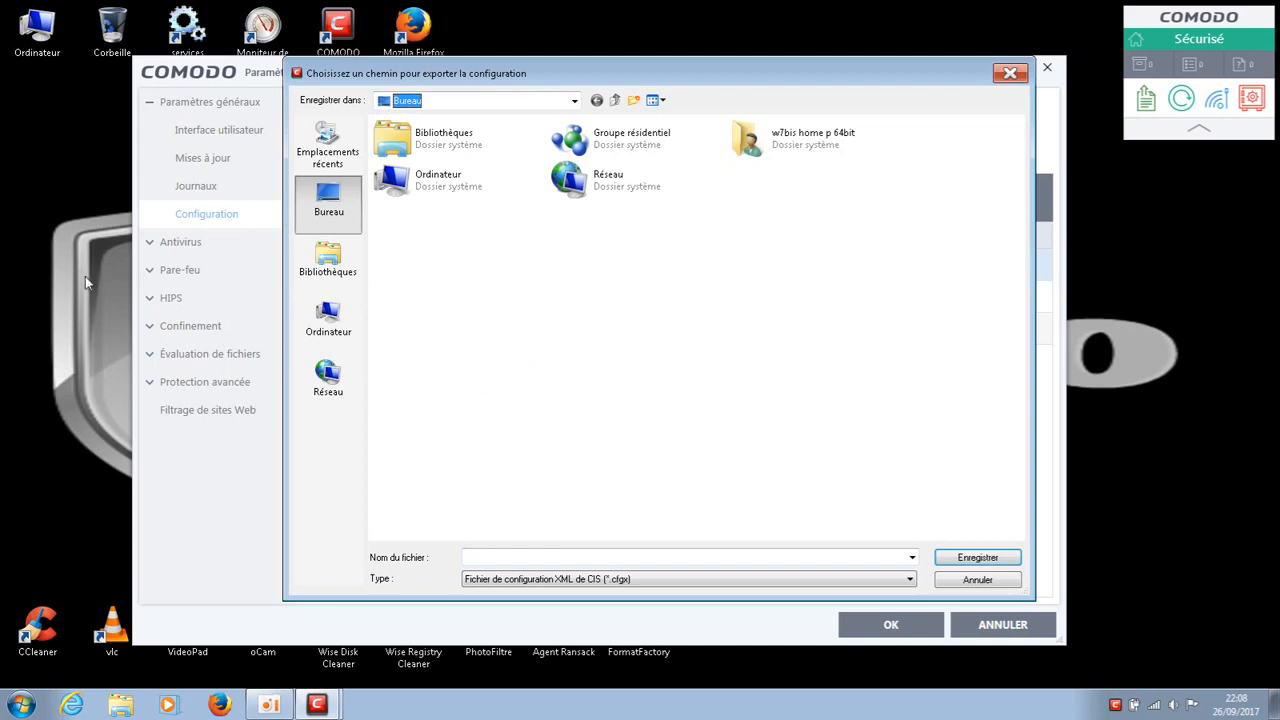
{"action": "left_click", "coordinate": [52, 152]}
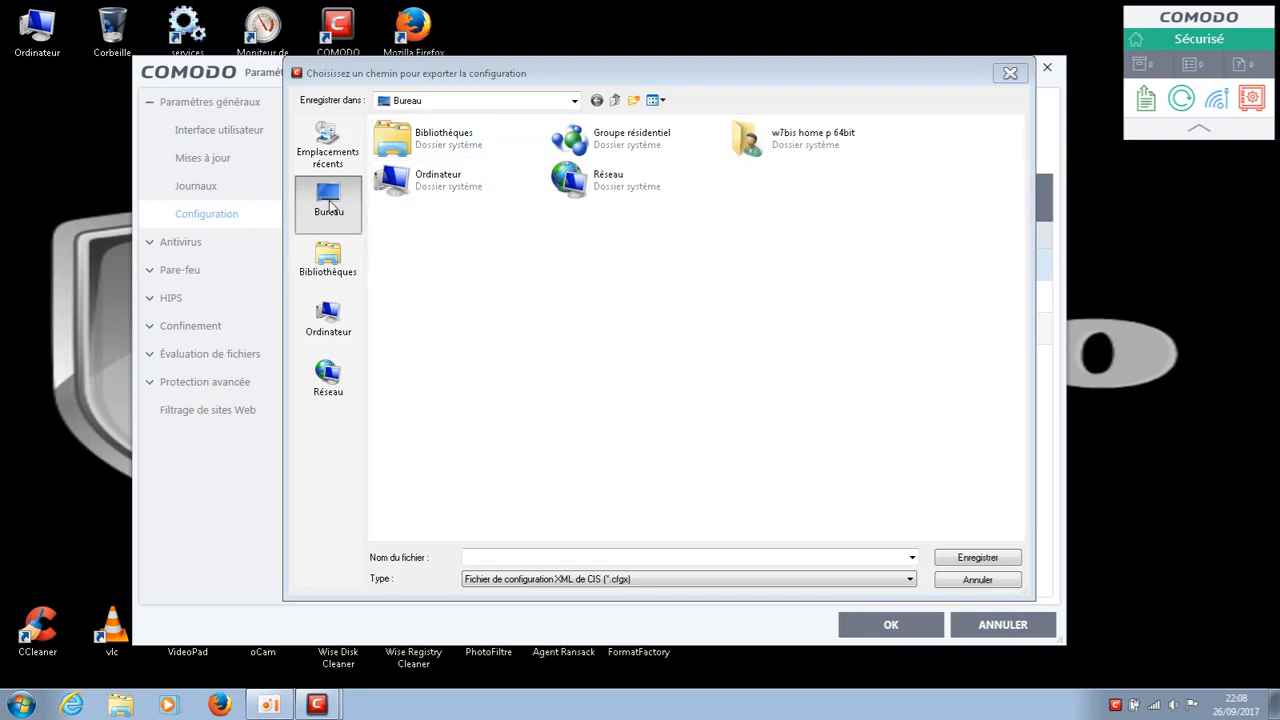
{"action": "left_click", "coordinate": [575, 101]}
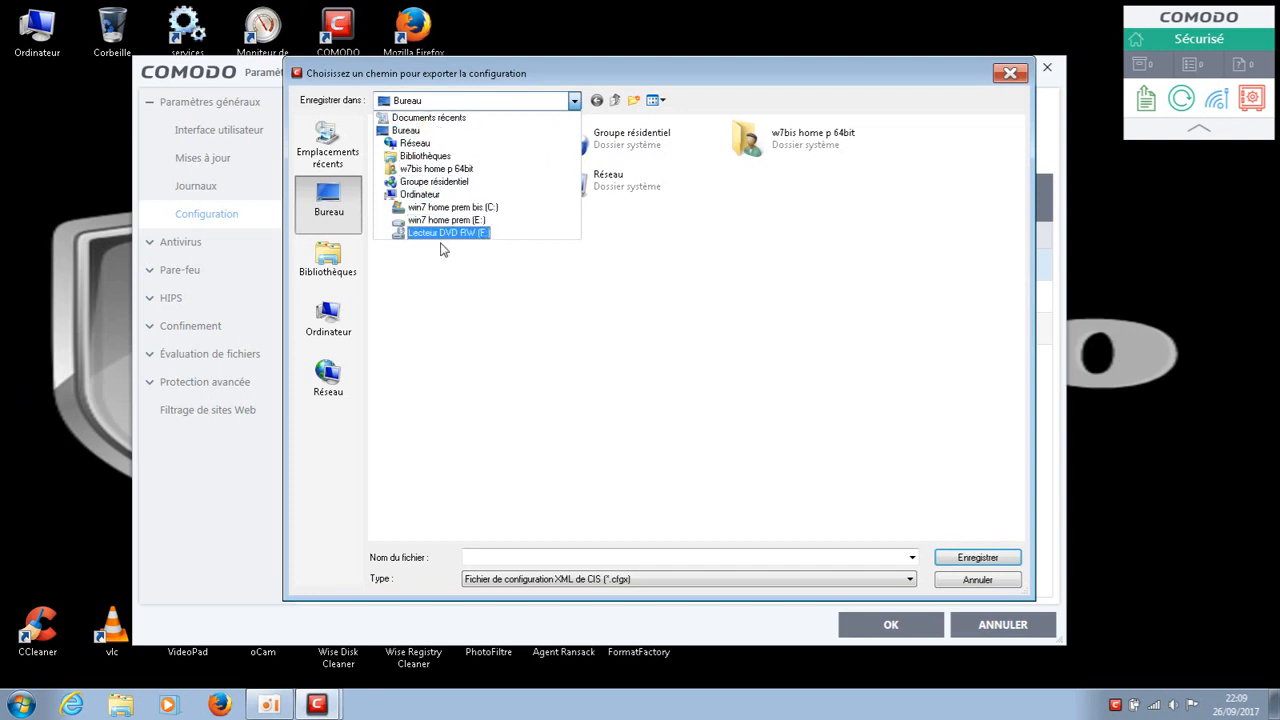
{"action": "left_click", "coordinate": [1179, 378]}
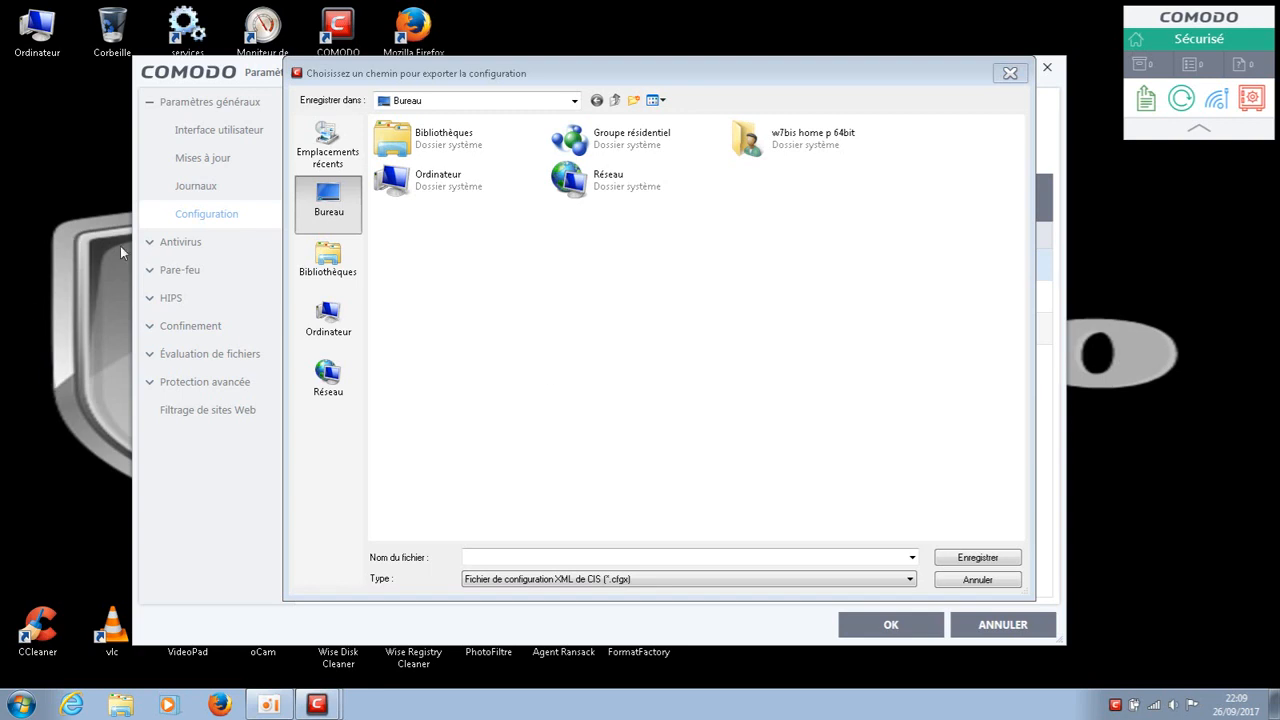
{"action": "left_click", "coordinate": [575, 102]}
{"action": "left_click", "coordinate": [575, 102]}
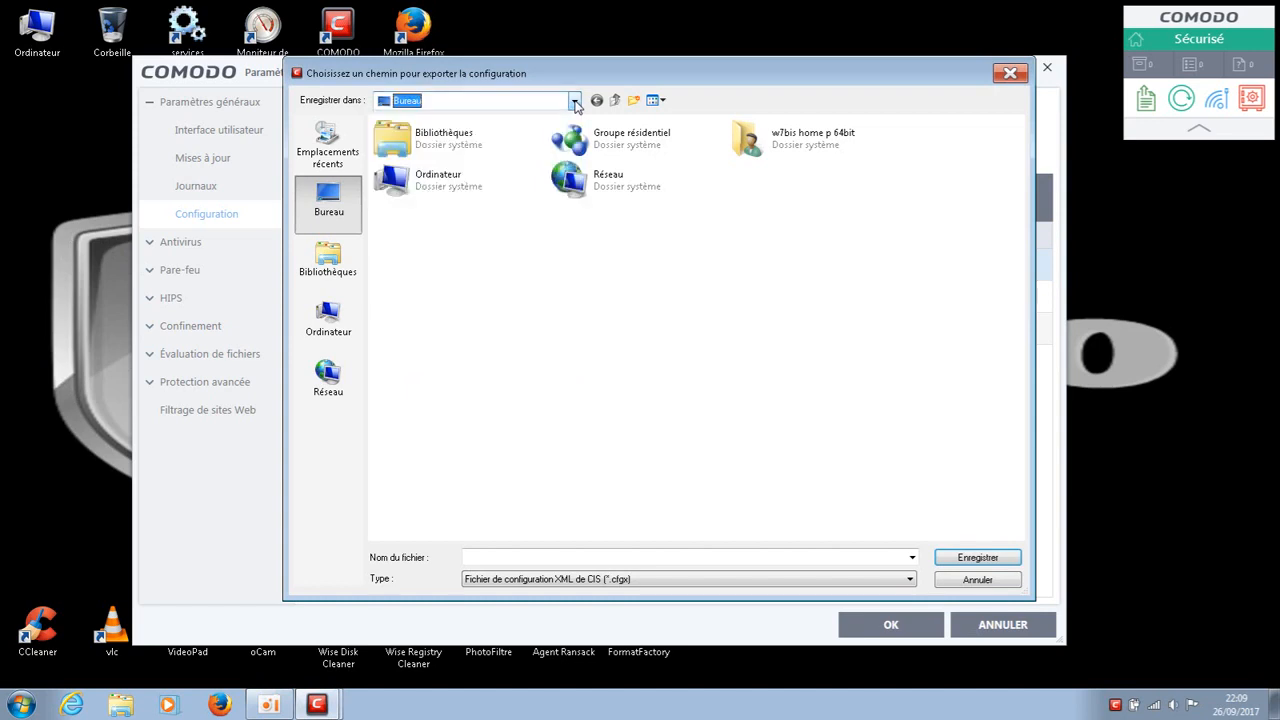
{"action": "left_click", "coordinate": [575, 102]}
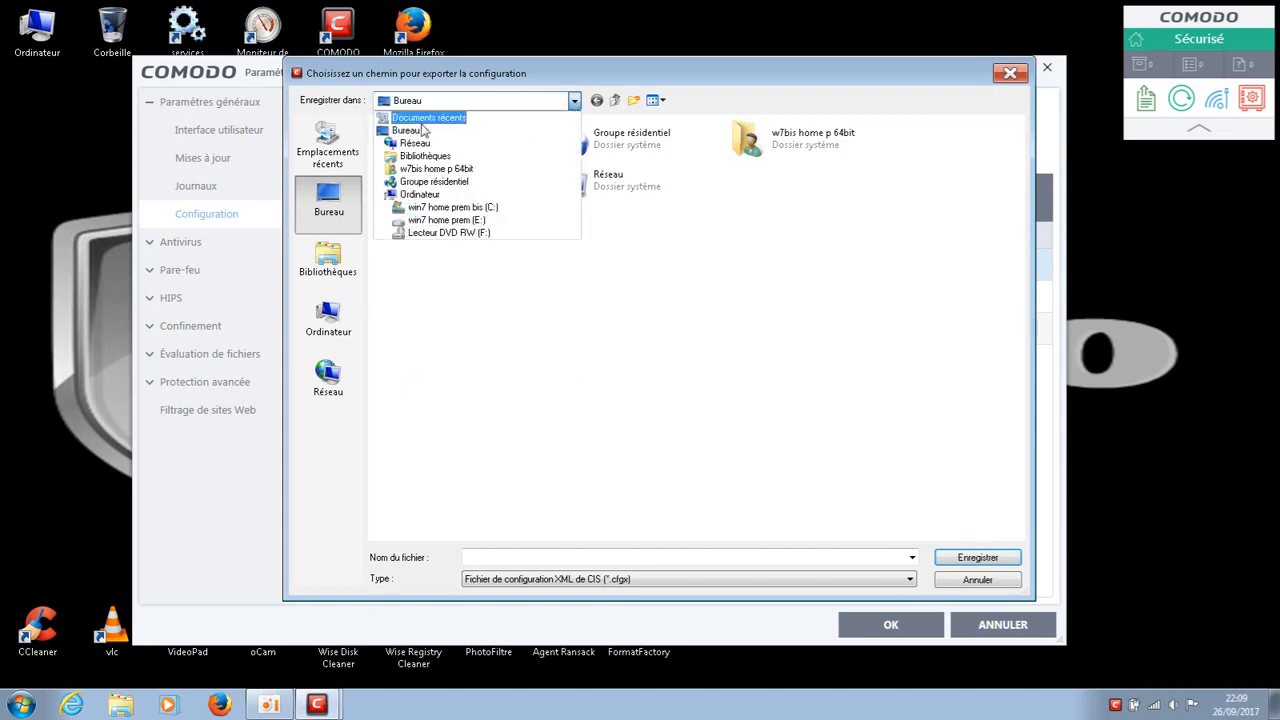
{"action": "left_click", "coordinate": [316, 201]}
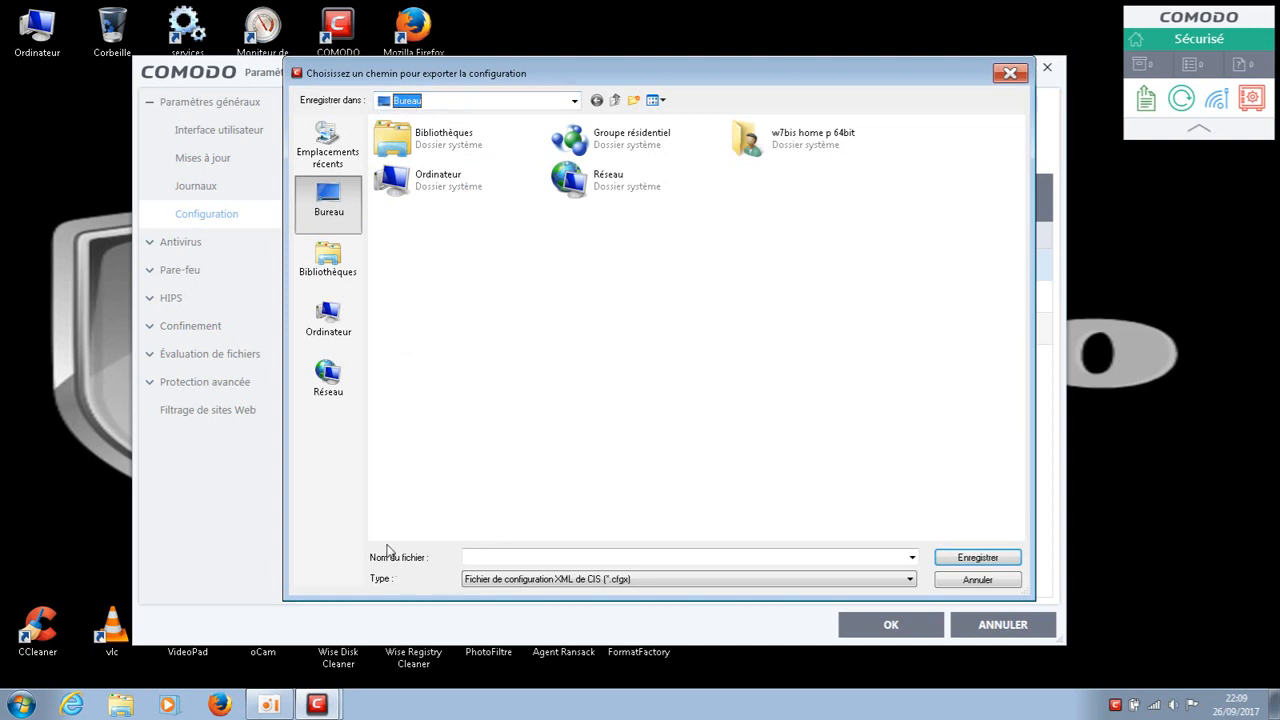
Save the exported configuration on the desktop as "config comodo is10", acknowledge the export and validate the advanced settings.
{"action": "left_click", "coordinate": [474, 557]}
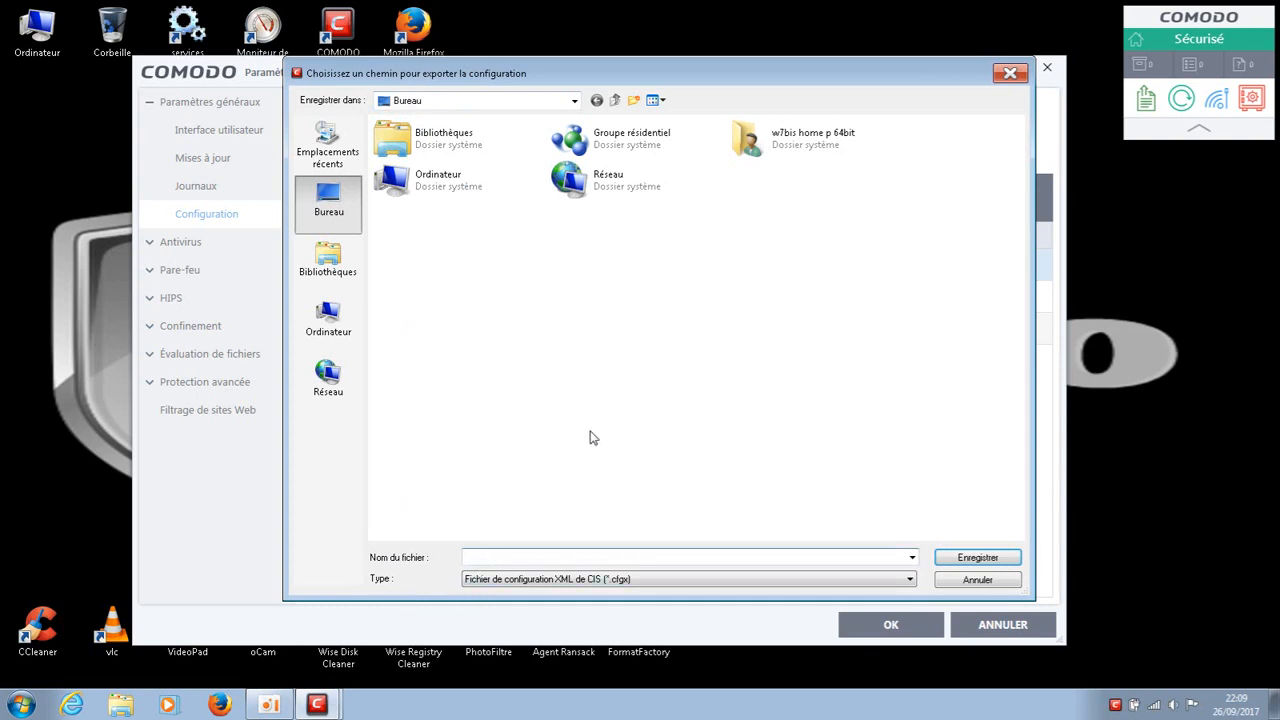
{"action": "type", "text": "co"}
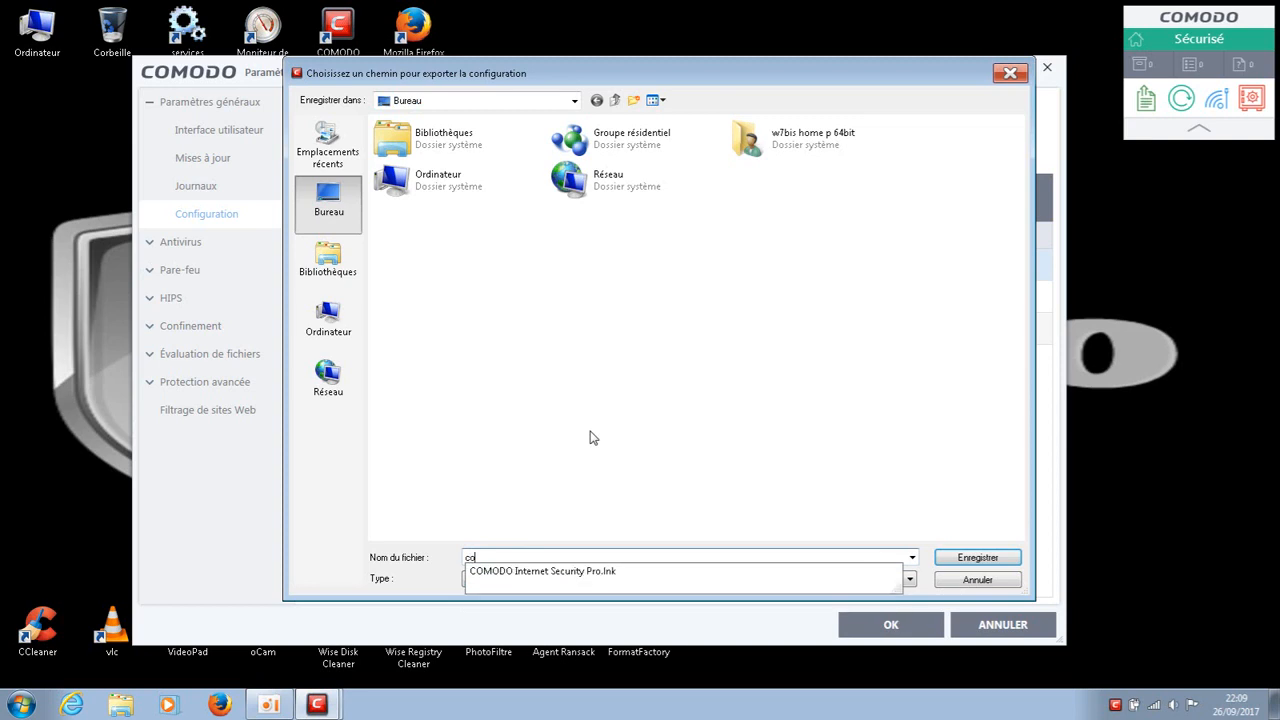
{"action": "type", "text": "nfig"}
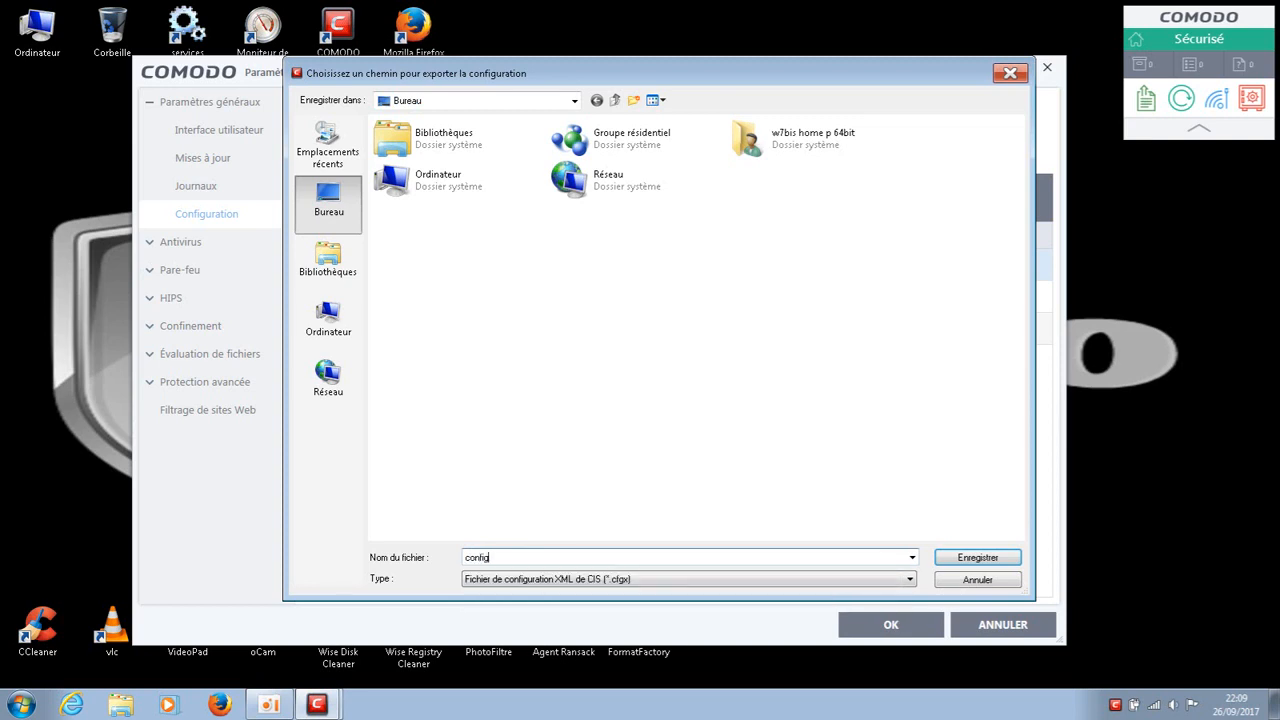
{"action": "type", "text": " comodo is10"}
{"action": "left_click", "coordinate": [975, 562]}
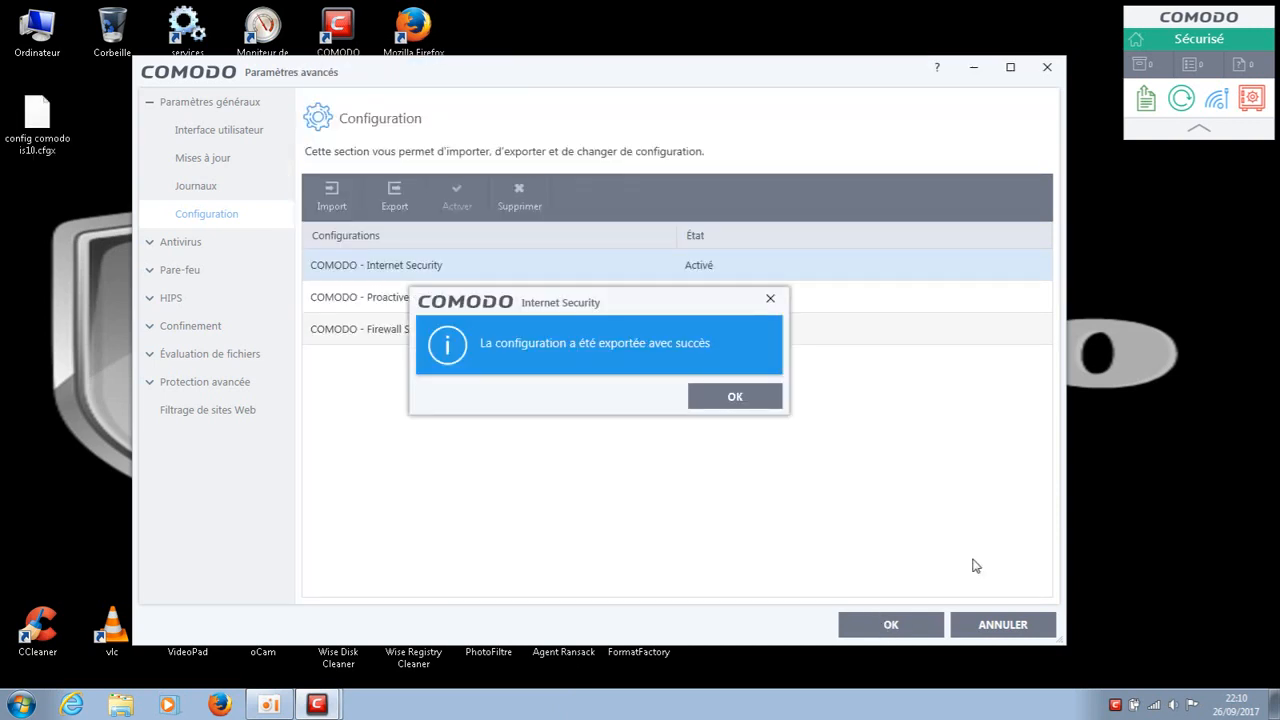
{"action": "left_click", "coordinate": [734, 397]}
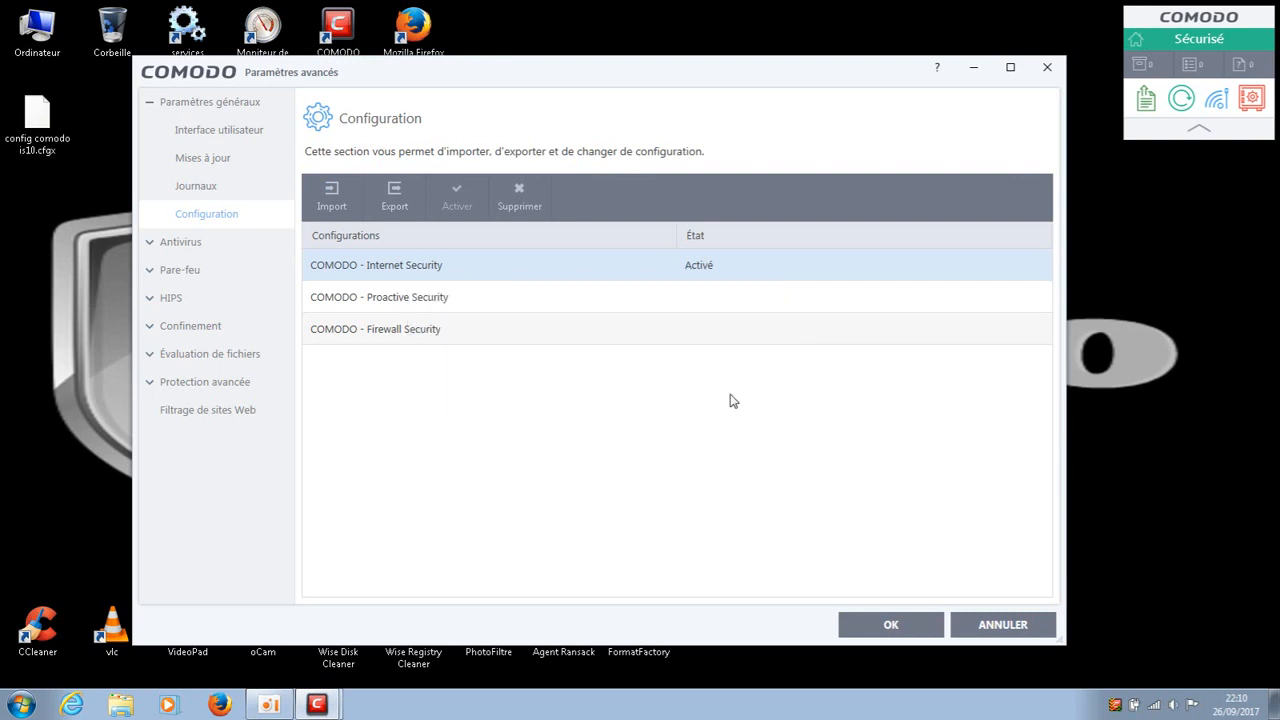
{"action": "left_click", "coordinate": [876, 626]}
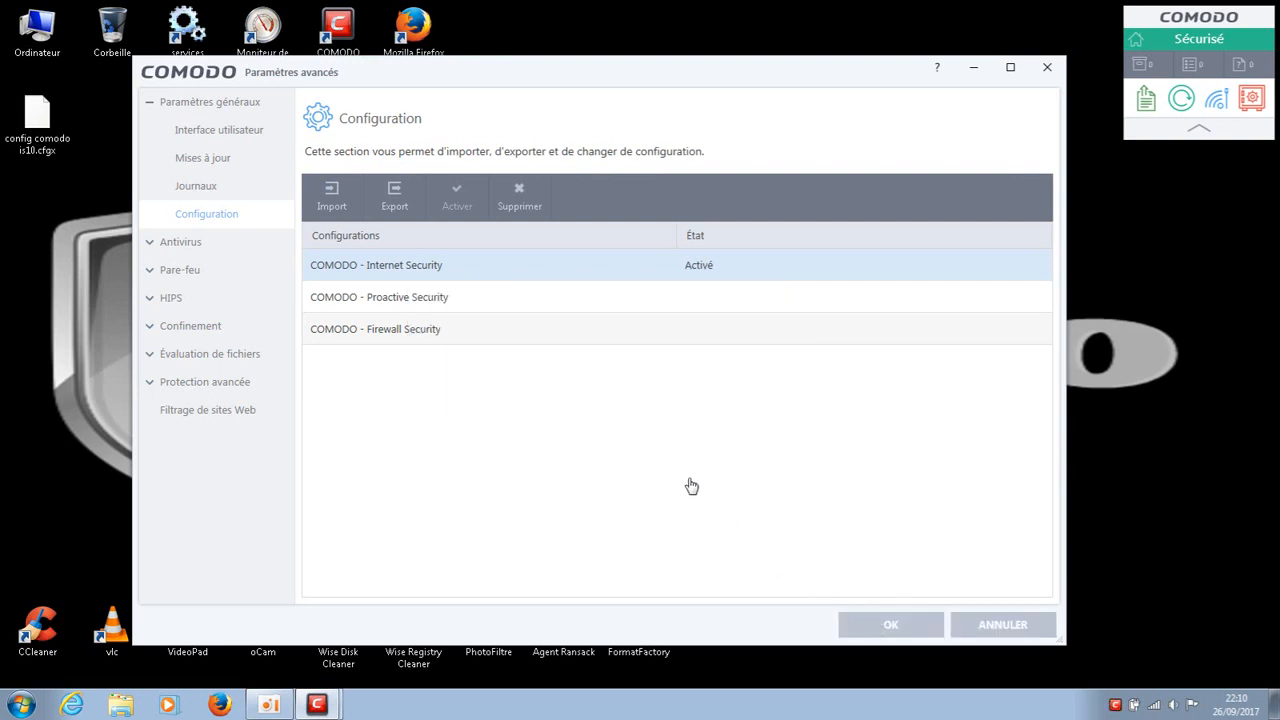
Check the type, size and modification date of the exported configuration file on the desktop.
{"action": "left_click", "coordinate": [37, 125]}
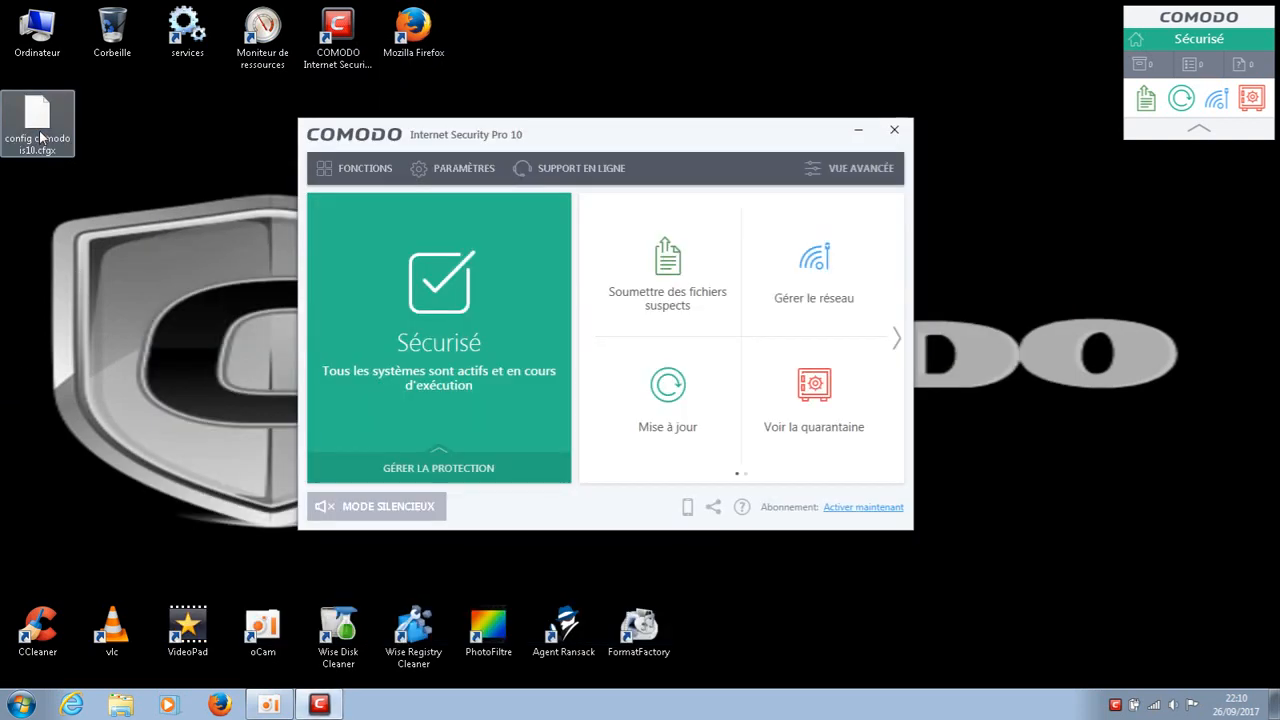
{"action": "left_click", "coordinate": [40, 137]}
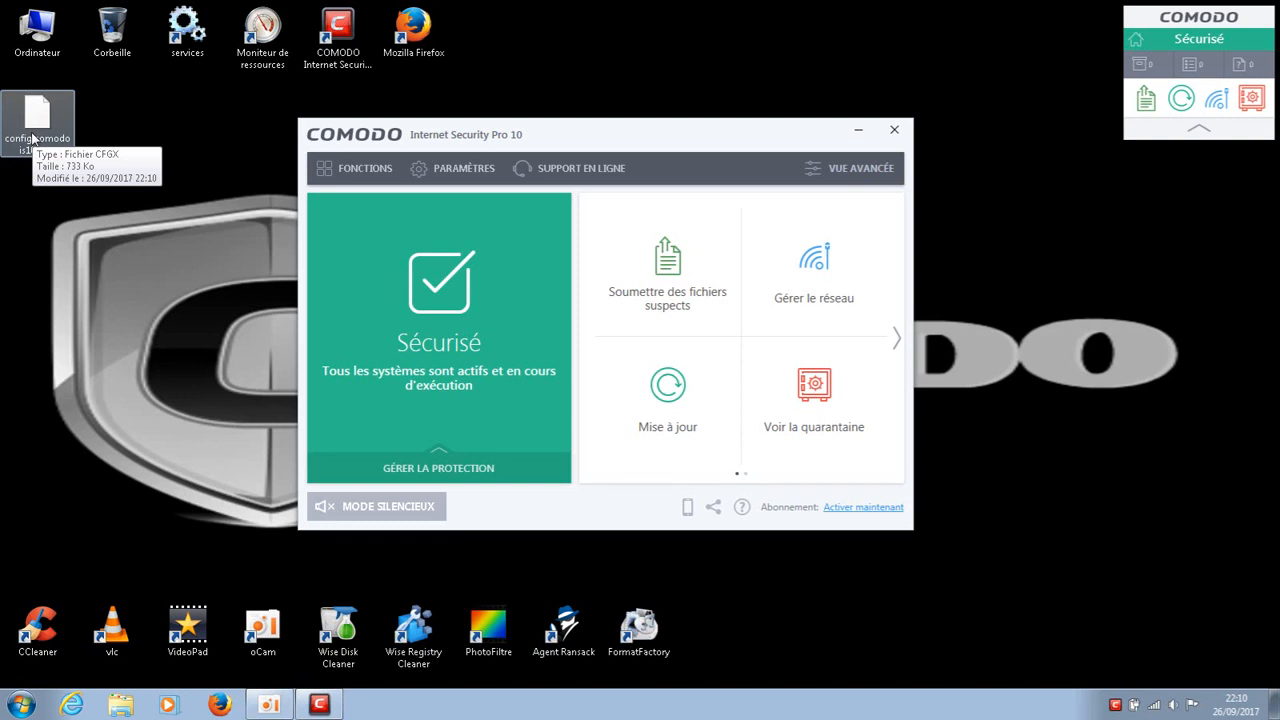
{"action": "left_click", "coordinate": [71, 437]}
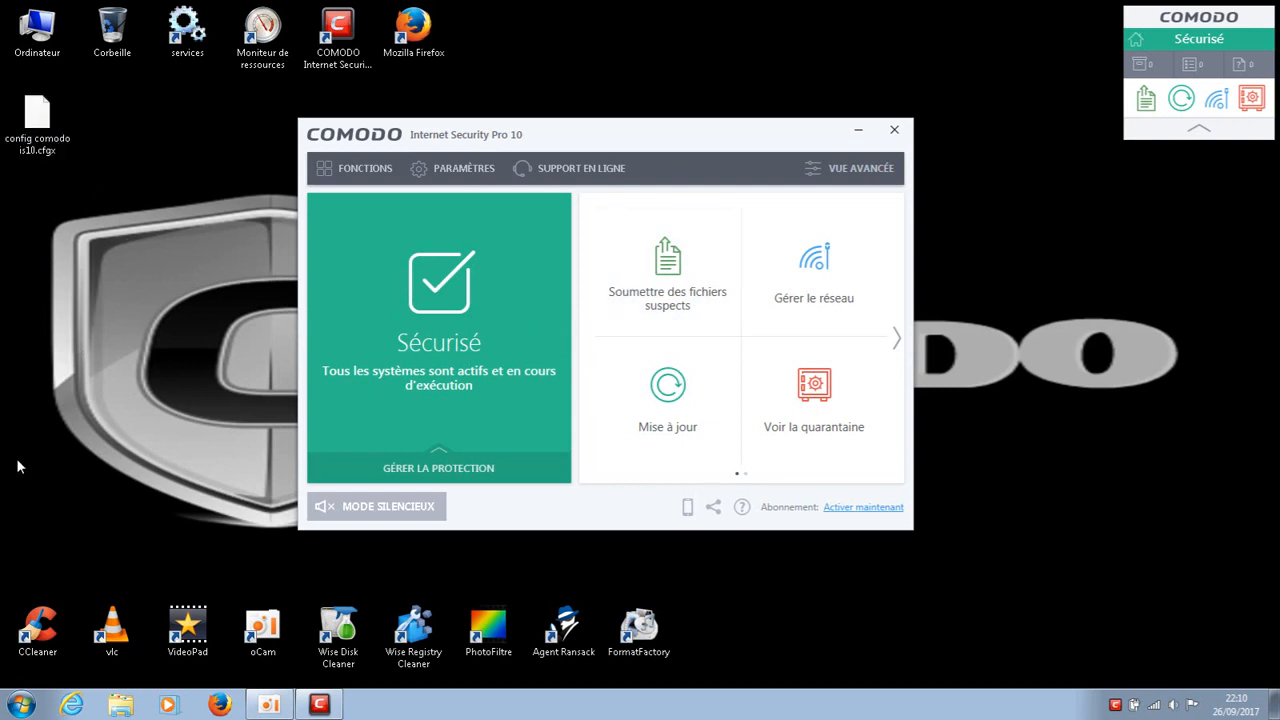
Open the advanced settings and look through the Pare-feu and HIPS sections, including the HIPS protected objects.
{"action": "left_click", "coordinate": [447, 176]}
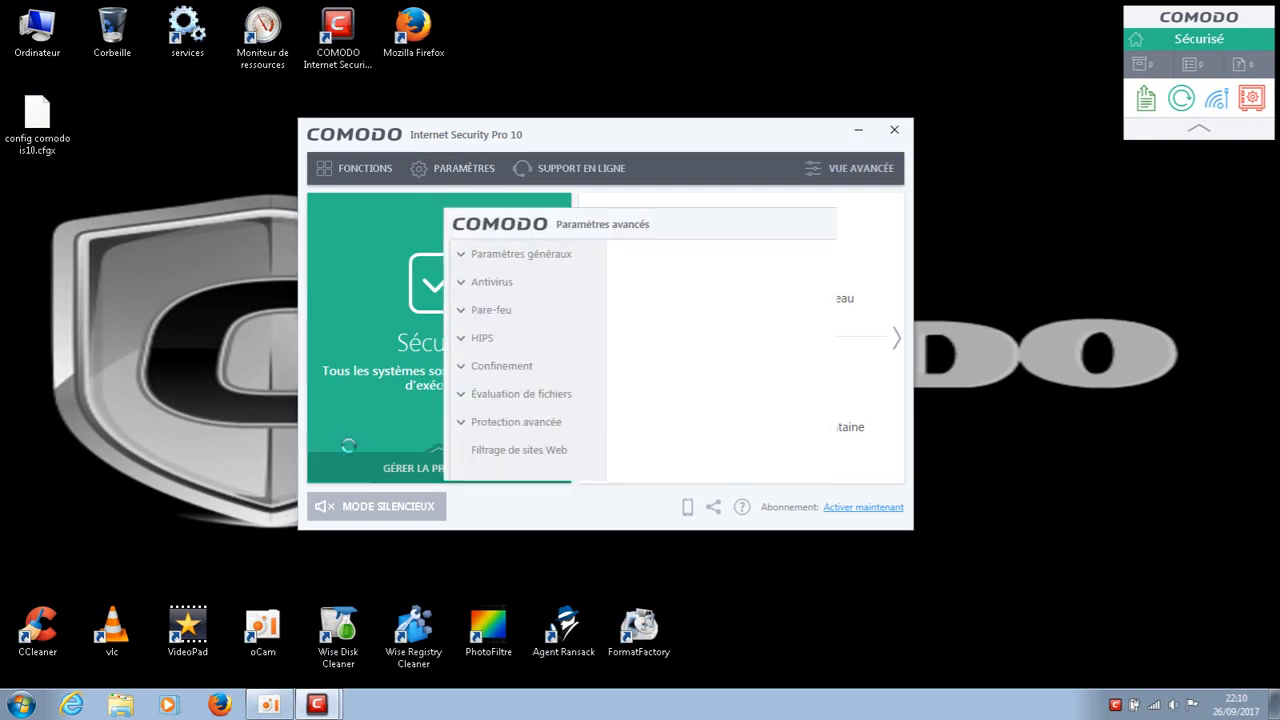
{"action": "left_click", "coordinate": [187, 272]}
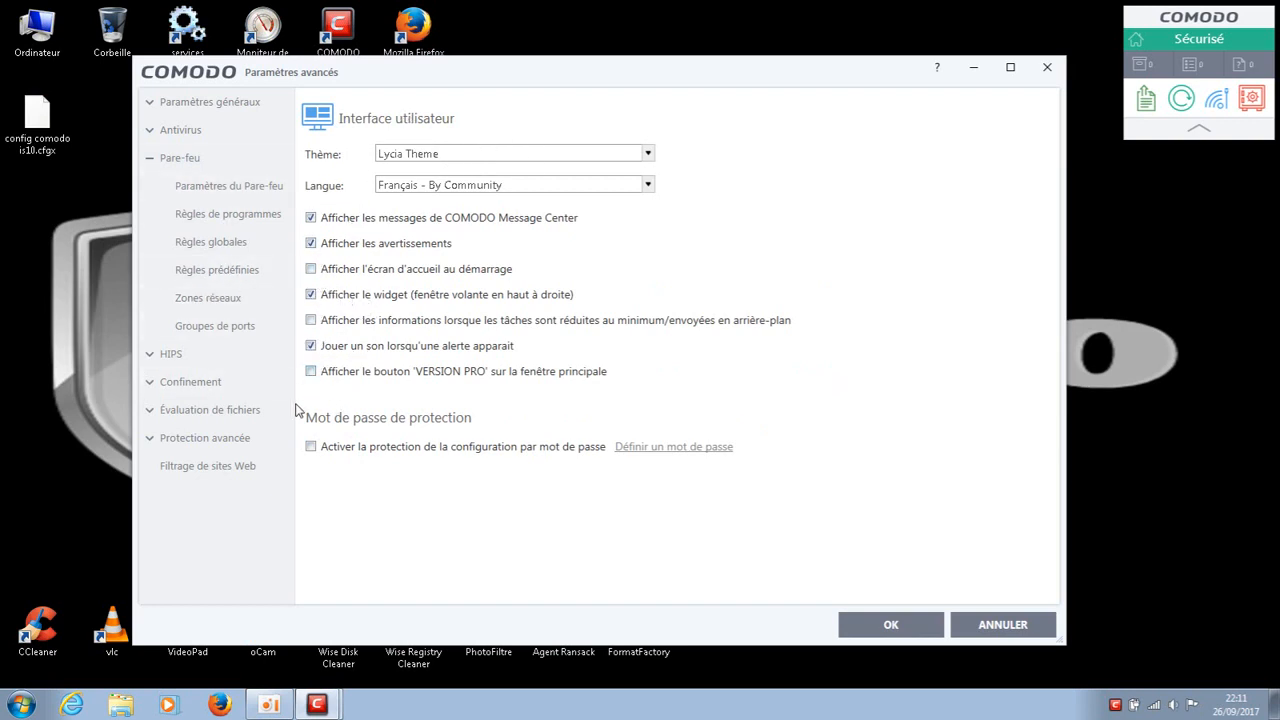
{"action": "left_click", "coordinate": [152, 356]}
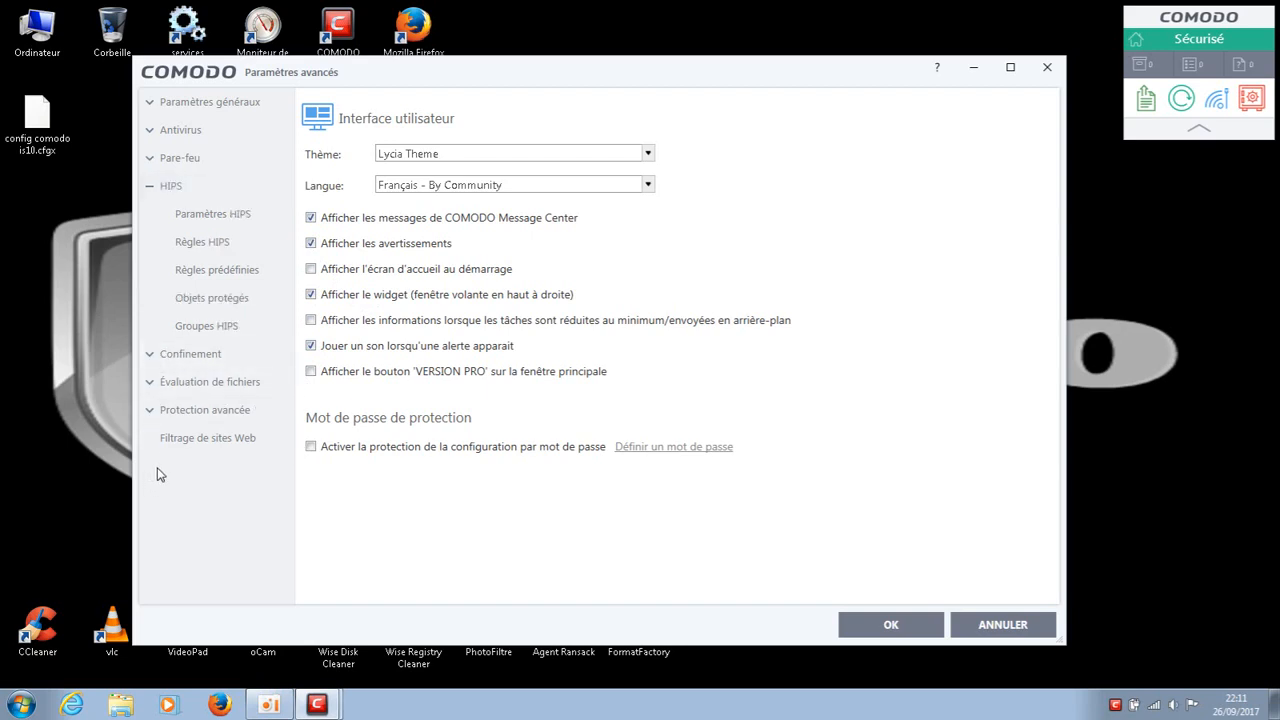
{"action": "left_click", "coordinate": [218, 300]}
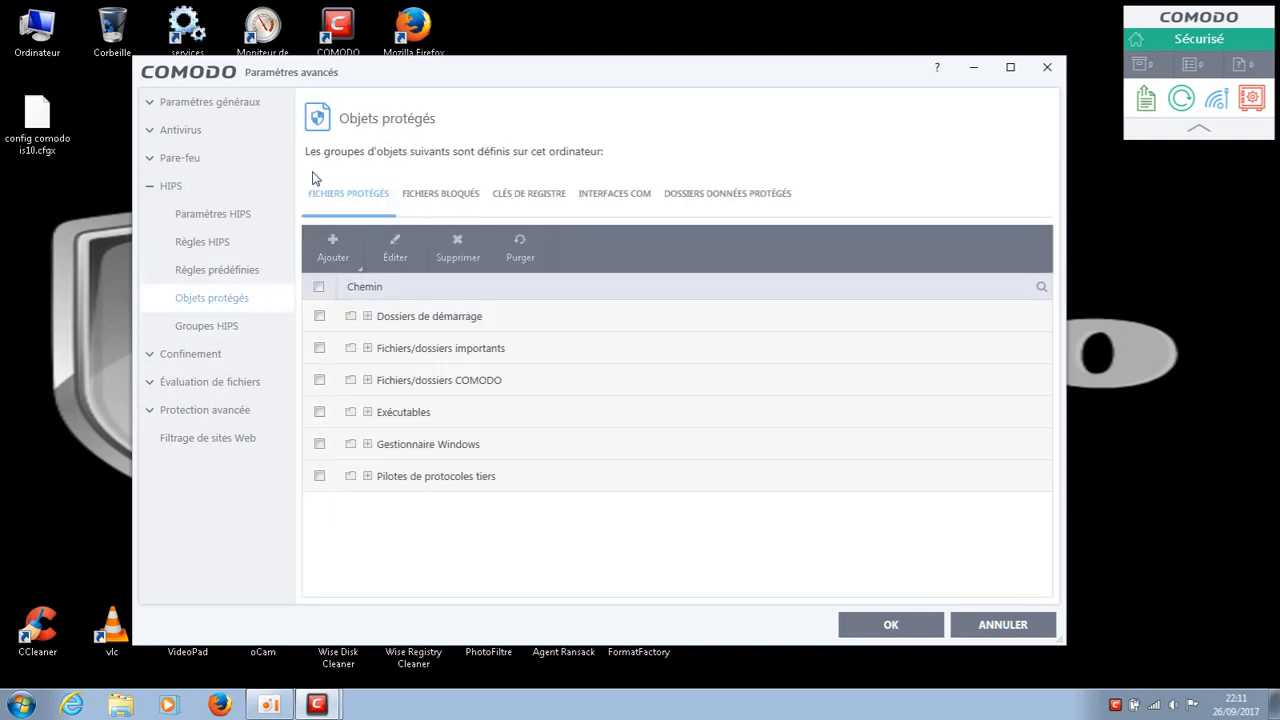
{"action": "left_click", "coordinate": [162, 187]}
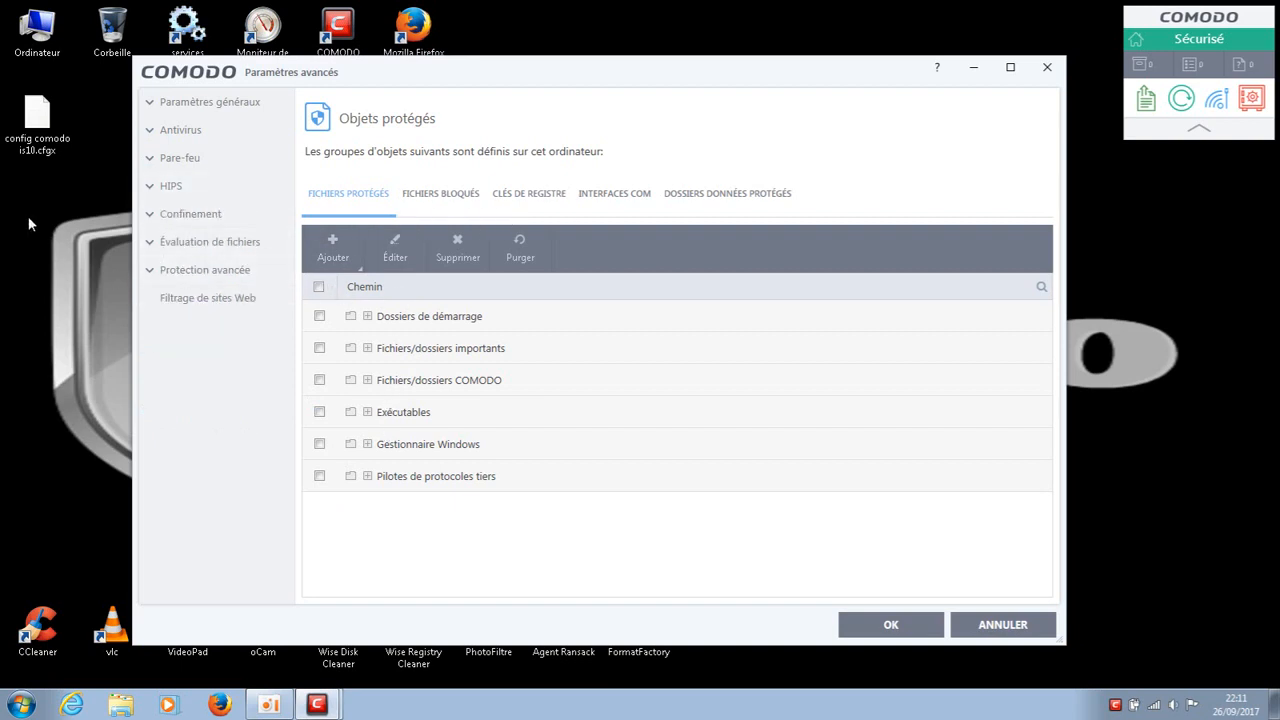
Try importing "config comodo is10.cfgx" from the desktop through the general Configuration settings, and dismiss the file selection.
{"action": "left_click", "coordinate": [152, 103]}
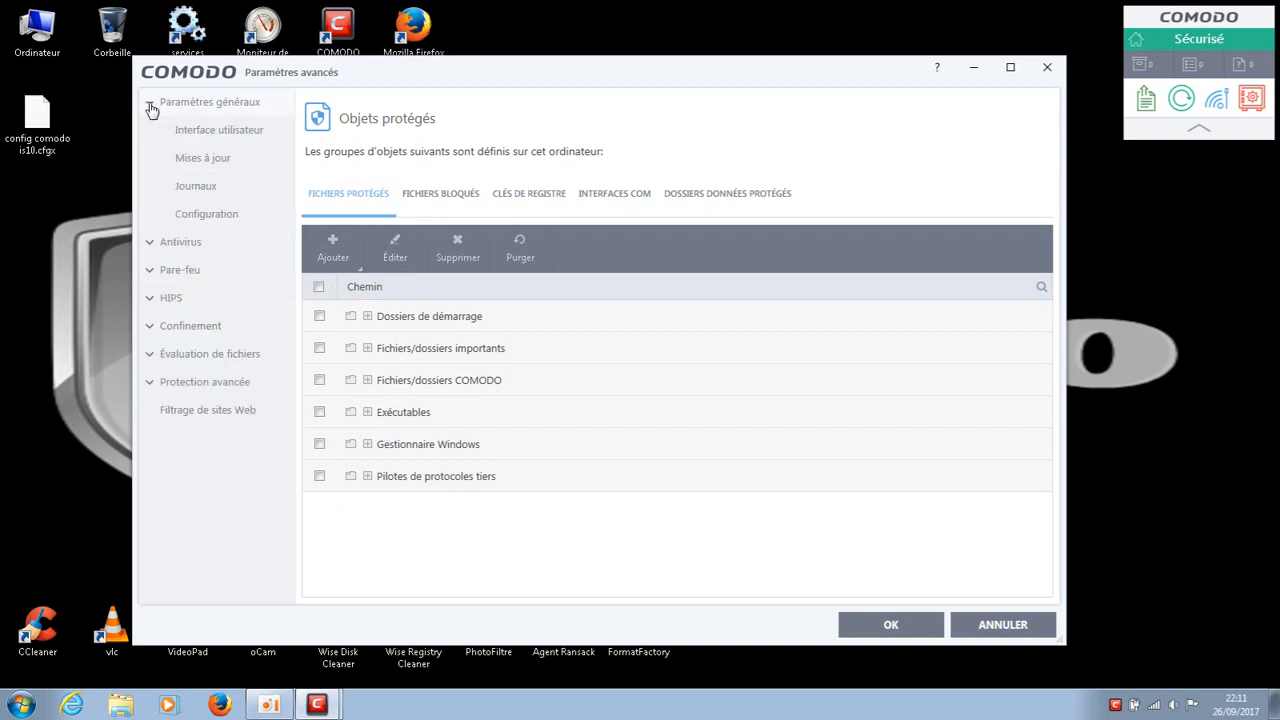
{"action": "left_click", "coordinate": [194, 216]}
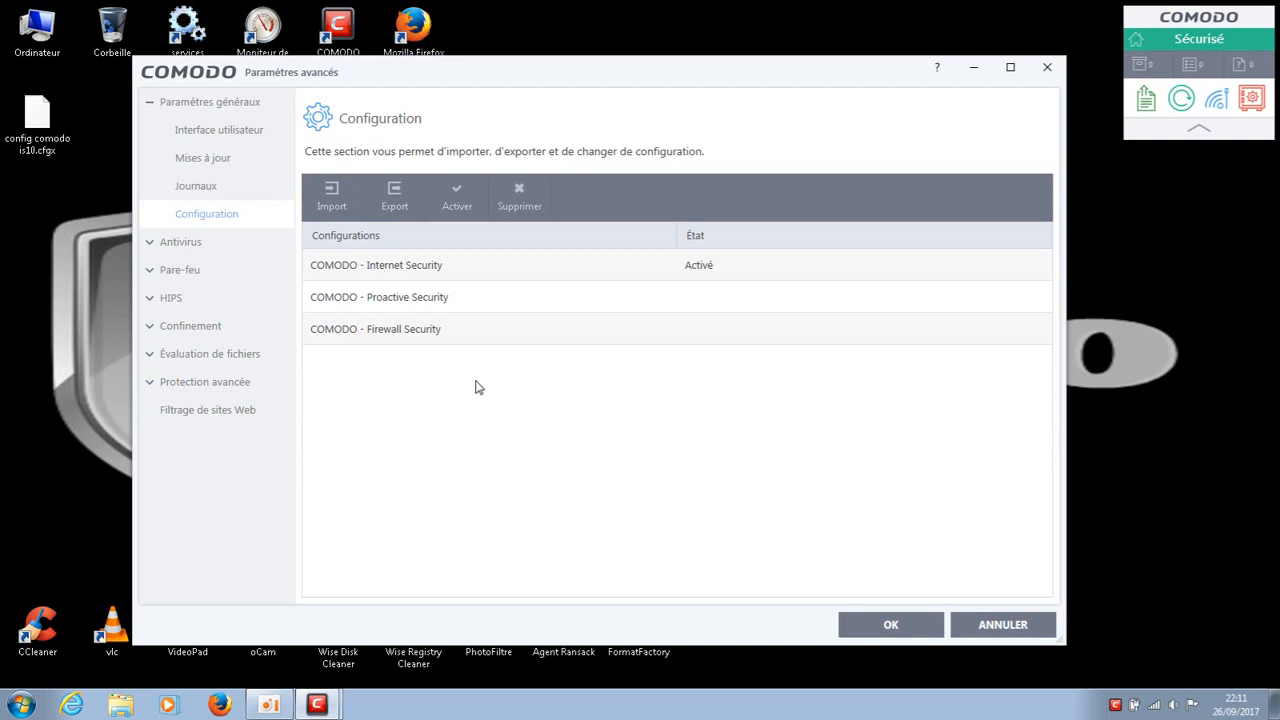
{"action": "left_click", "coordinate": [415, 272]}
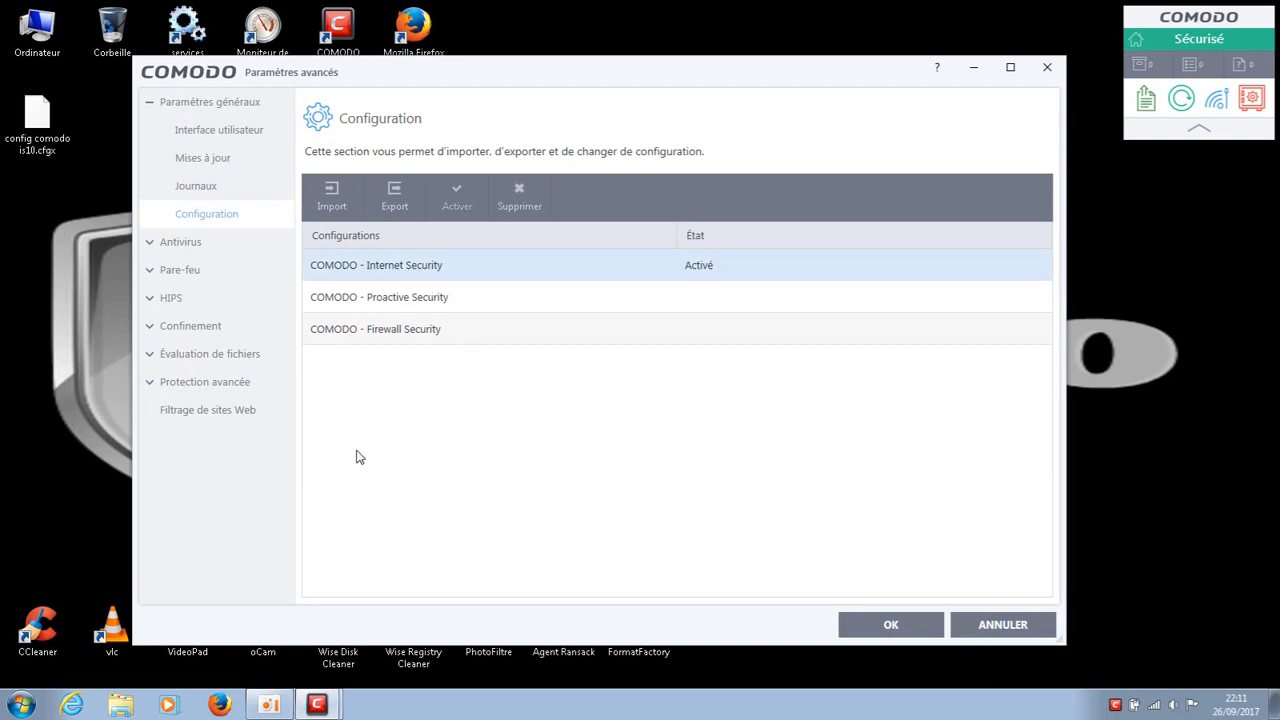
{"action": "right_click", "coordinate": [406, 268]}
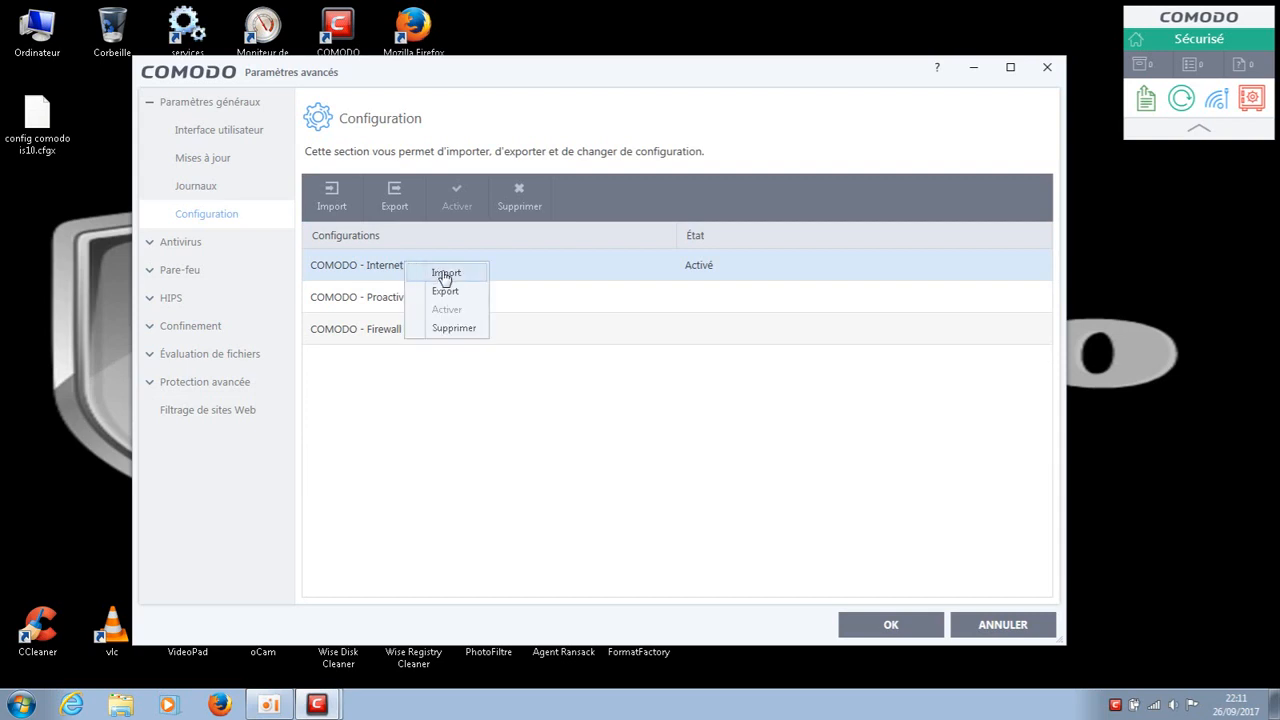
{"action": "left_click", "coordinate": [443, 274]}
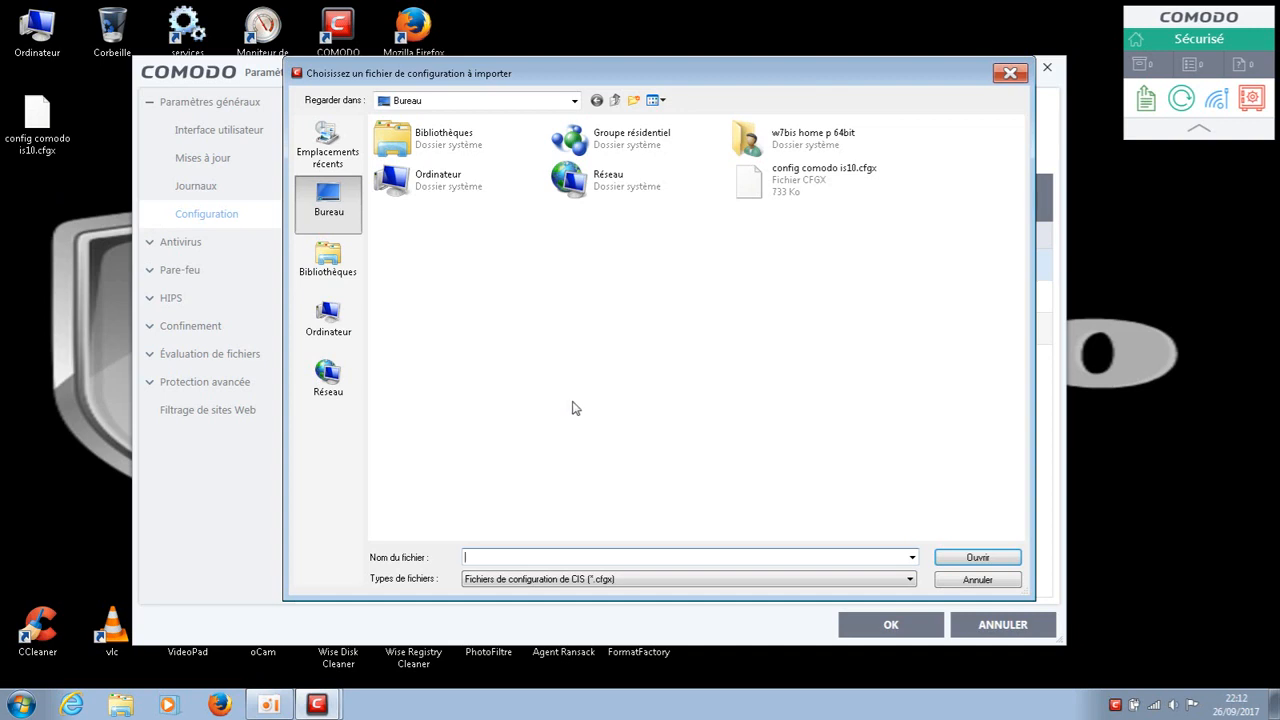
{"action": "left_click", "coordinate": [788, 188]}
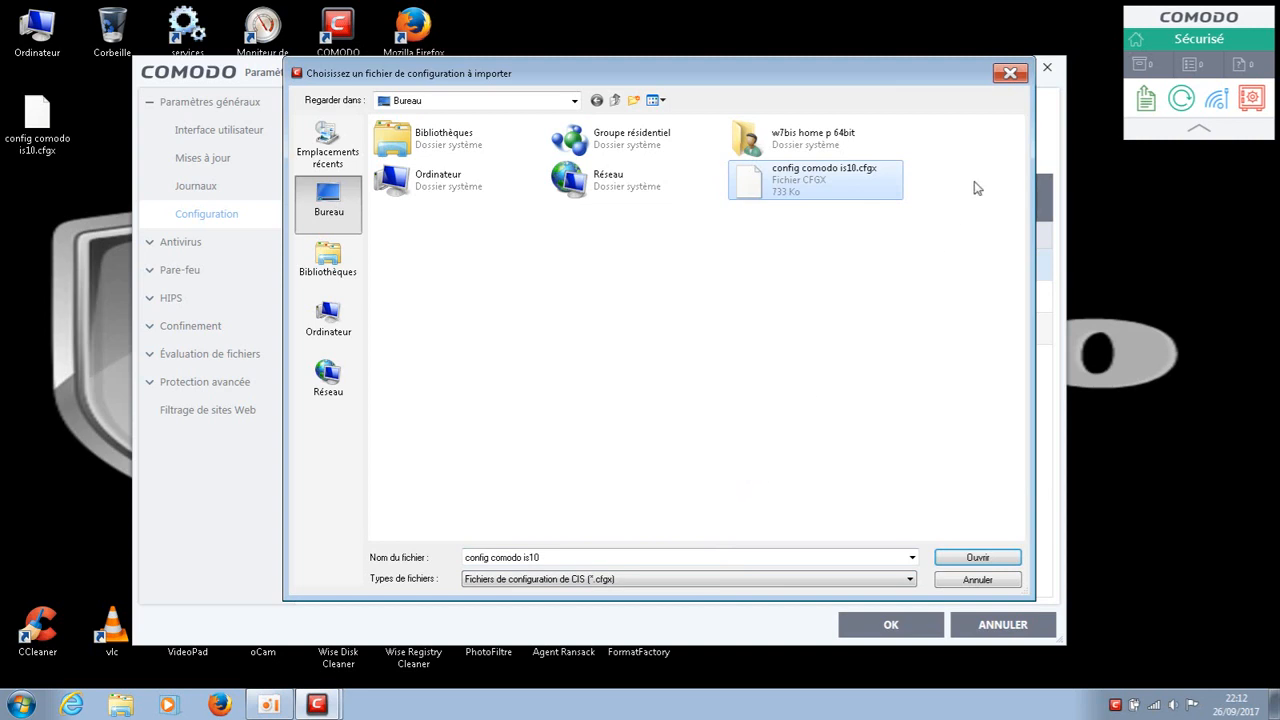
{"action": "left_click", "coordinate": [1008, 75]}
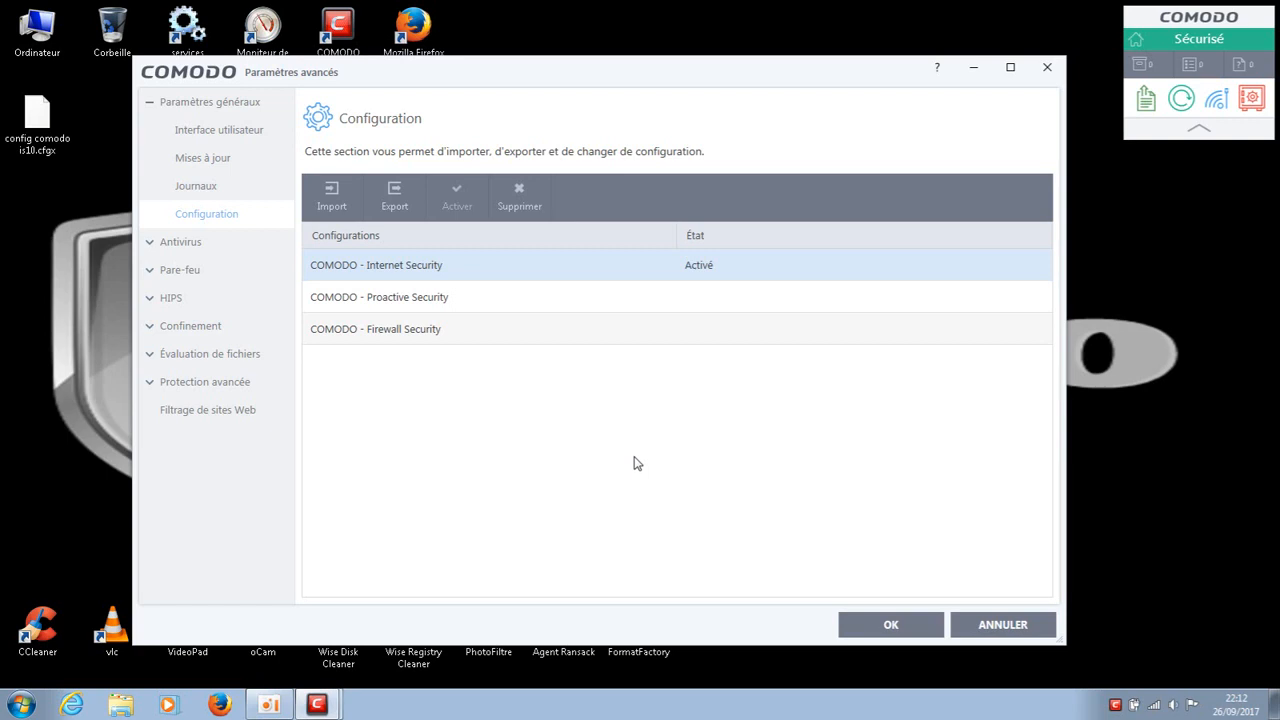
Validate the advanced settings and close the COMODO Internet Security main window.
{"action": "left_click", "coordinate": [895, 626]}
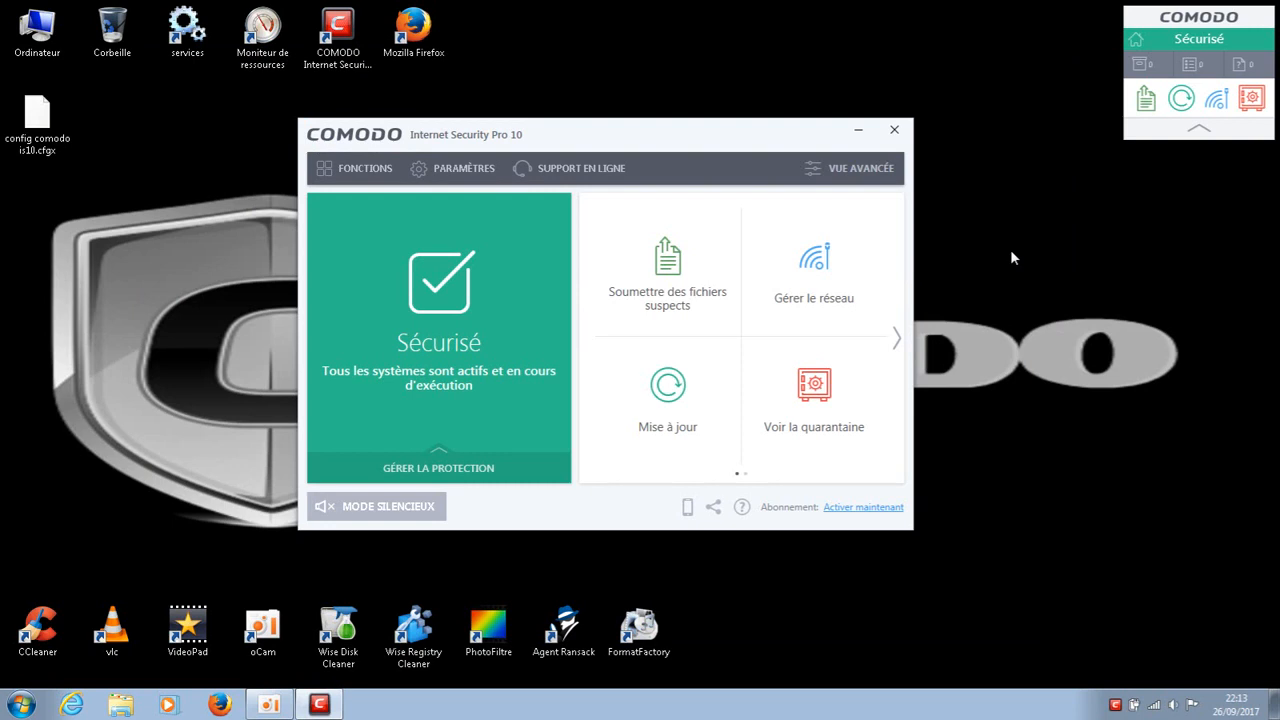
{"action": "left_click", "coordinate": [894, 131]}
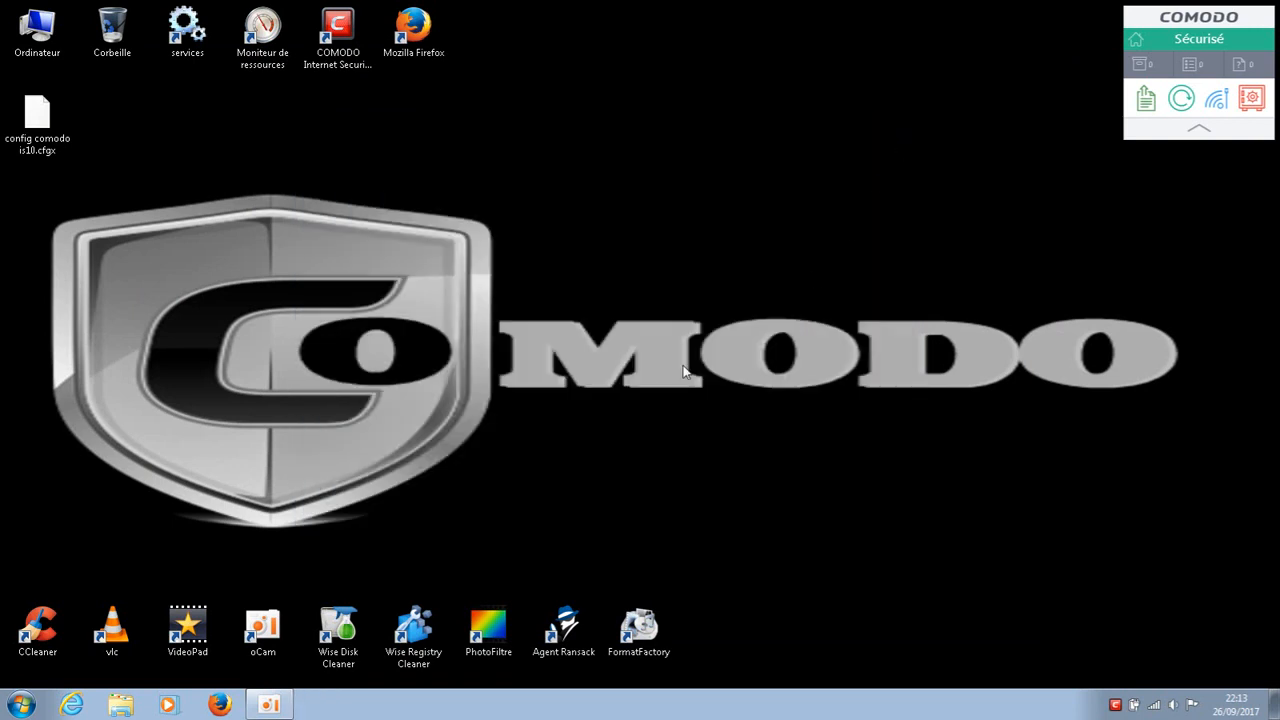